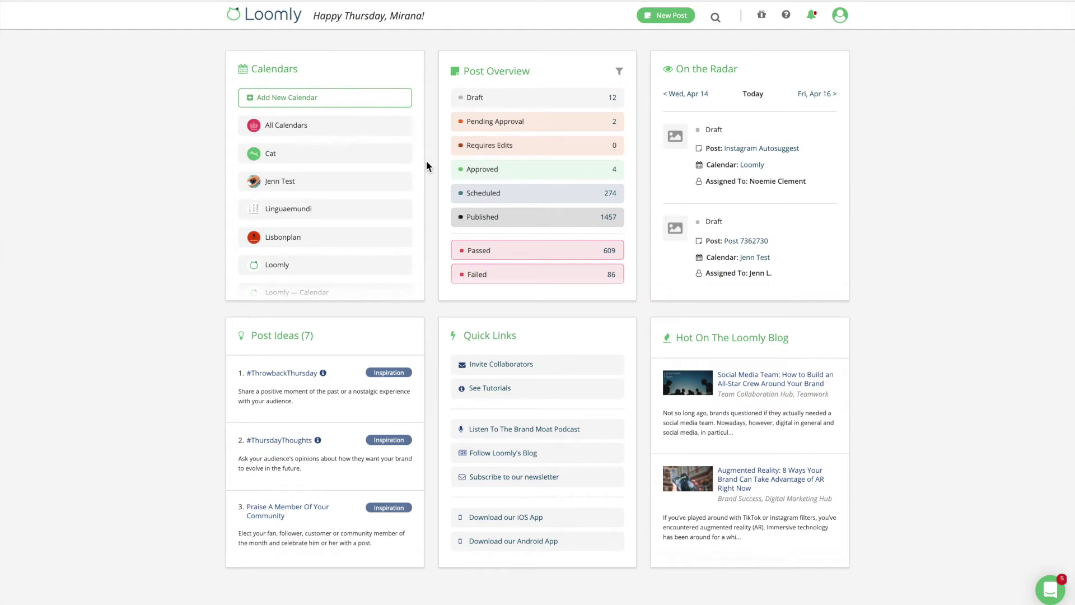
Open the Loomly calendar's collaborator options and its calendar settings.
left_click(278, 266)
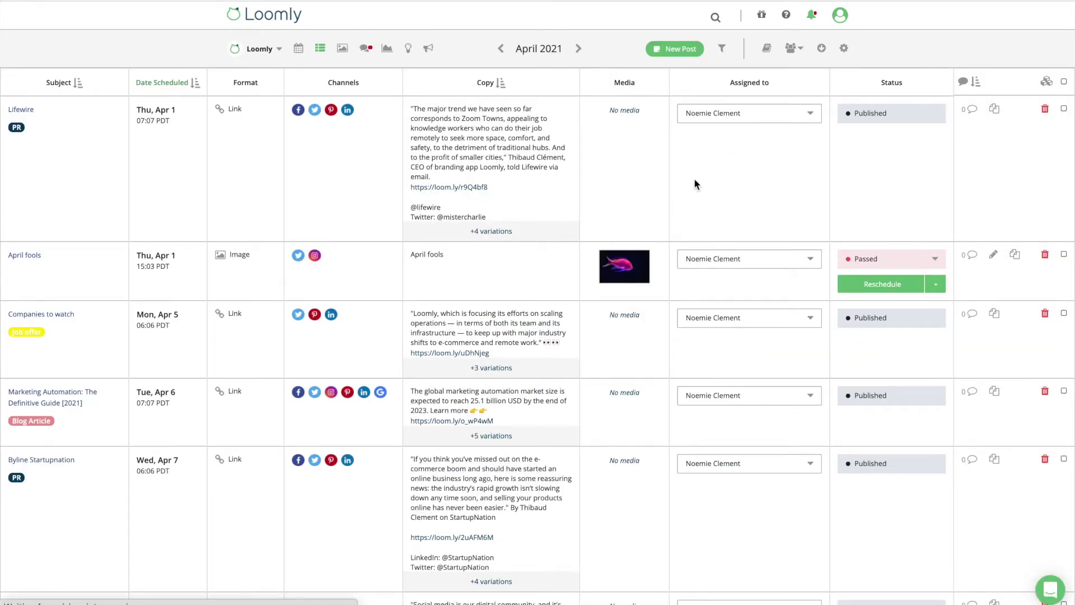
left_click(794, 49)
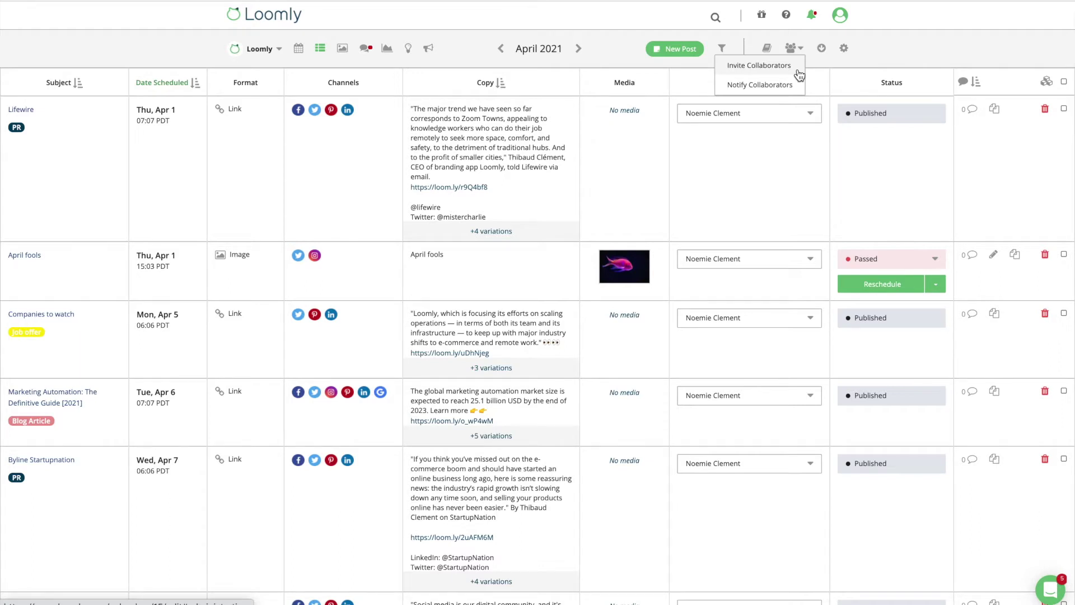
left_click(844, 49)
Invite the support e-mail address to the Loomly calendar as an Editor, then review the available roles.
left_click(446, 128)
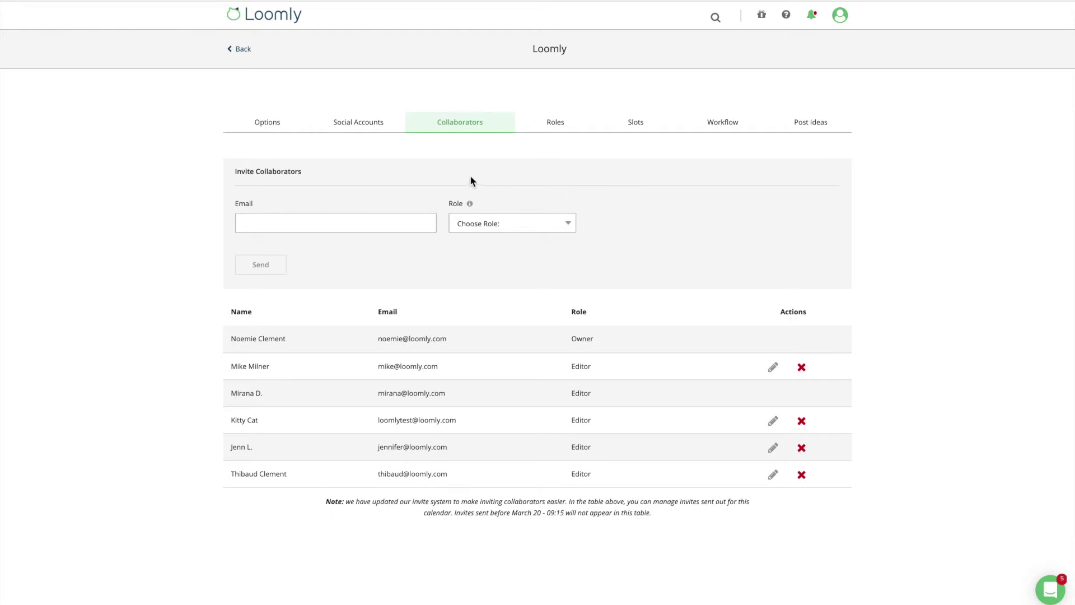
left_click(371, 224)
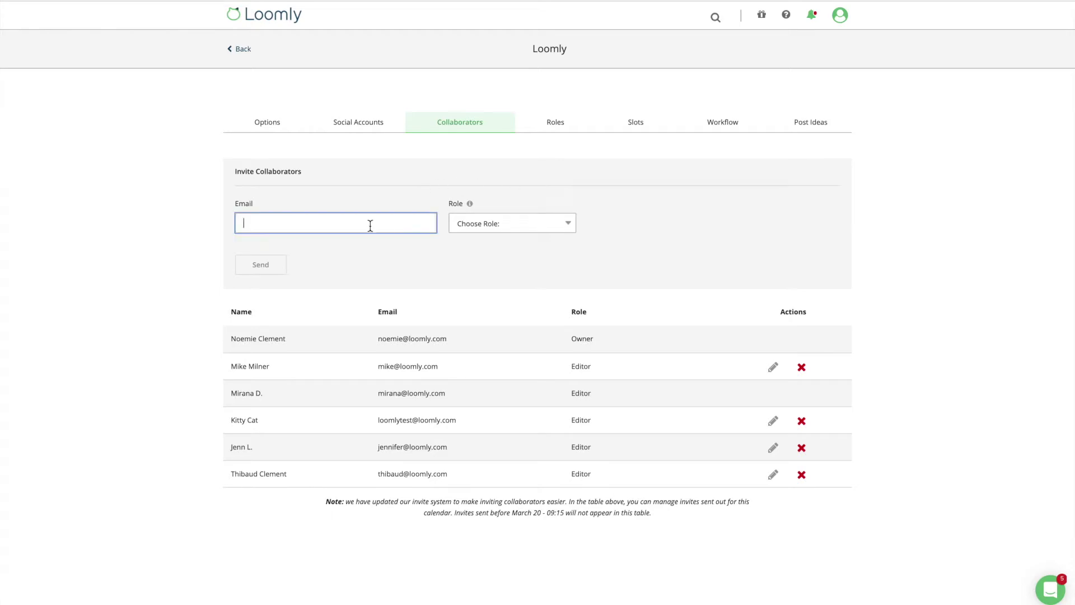
key("Tab")
key("Down")
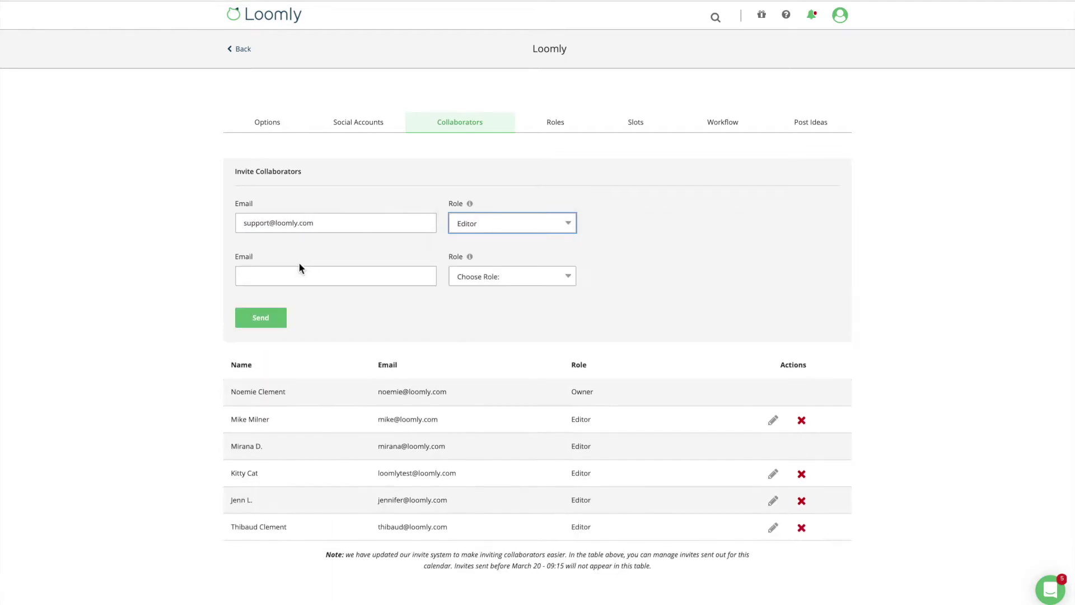
left_click(281, 324)
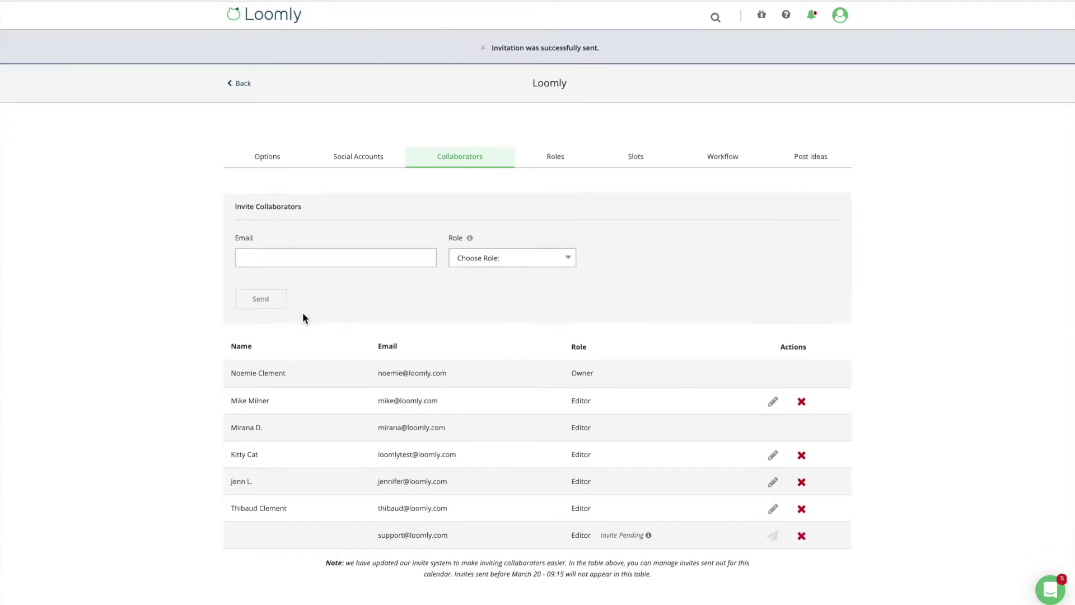
mouse_move(649, 503)
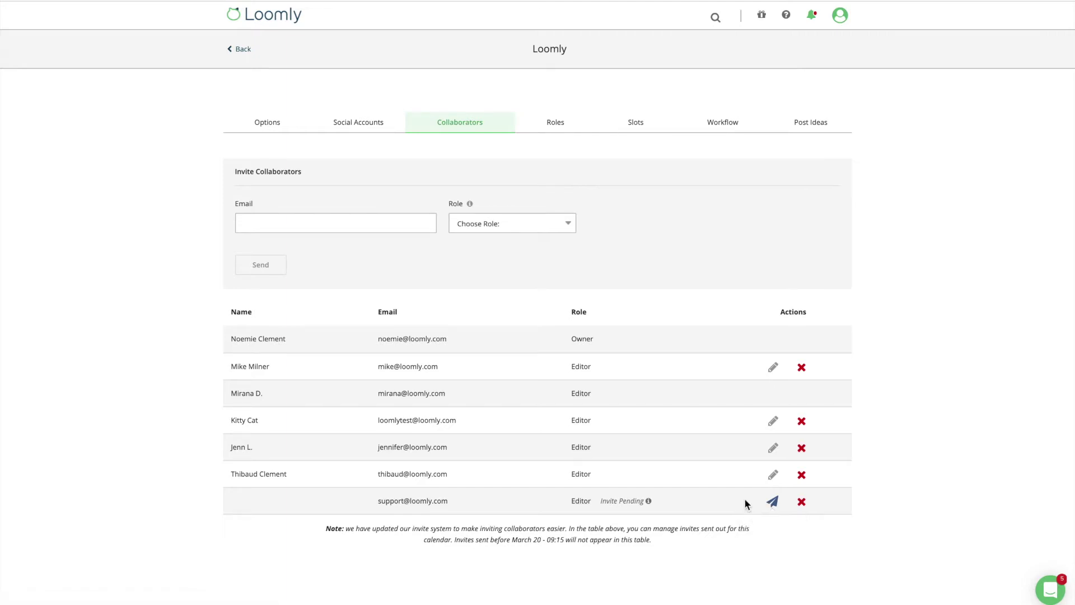
left_click(570, 227)
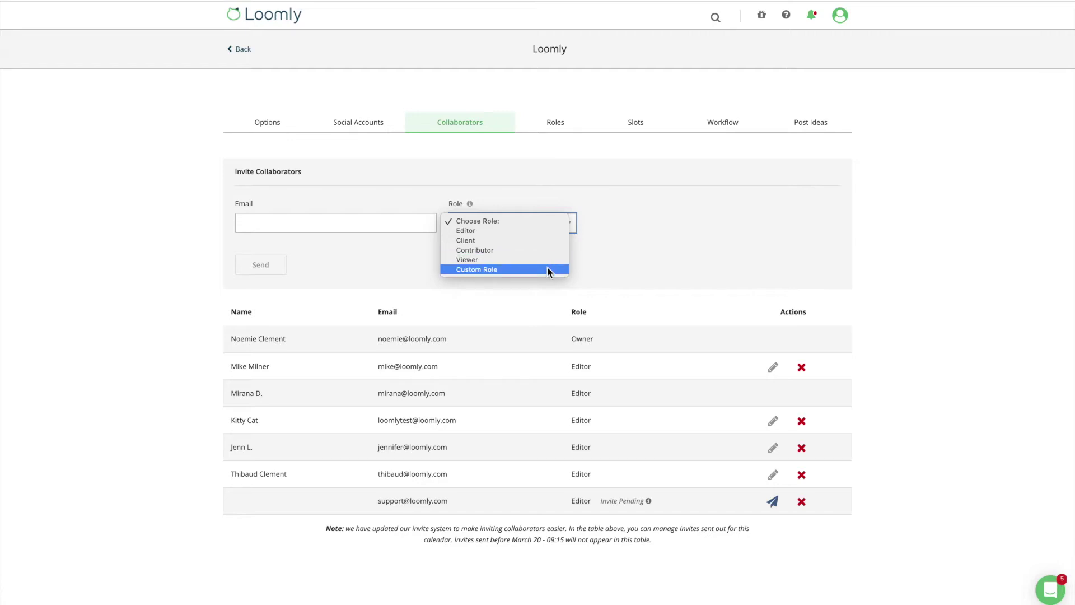
Choose Custom Role for the invitee and start adding a new custom role.
left_click(546, 270)
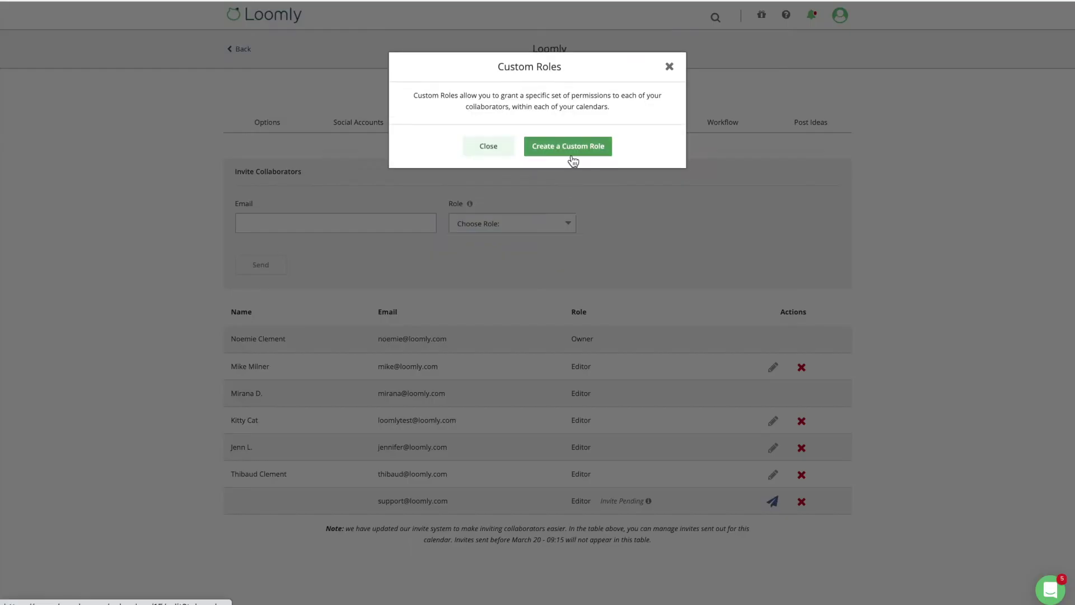
left_click(571, 155)
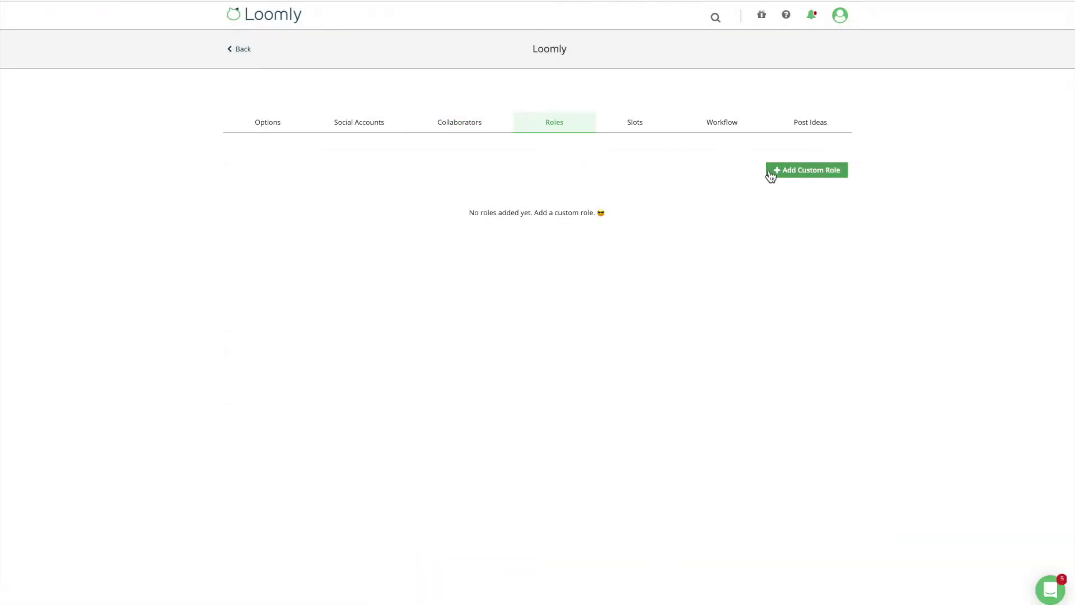
left_click(773, 172)
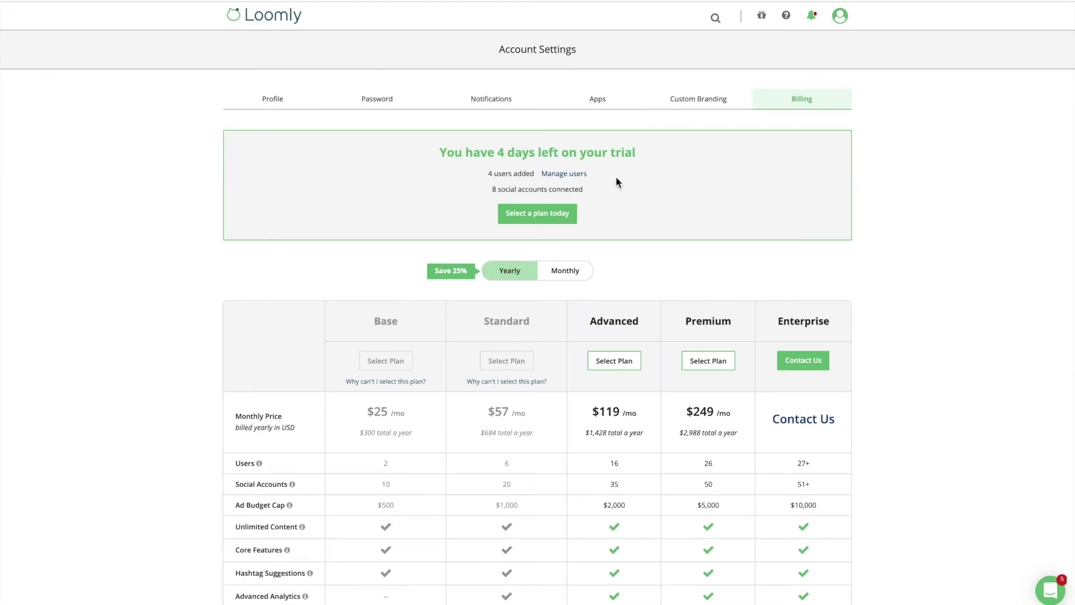
Make the first user a Contributor on test and New Calendar, and remove the third user.
left_click(582, 176)
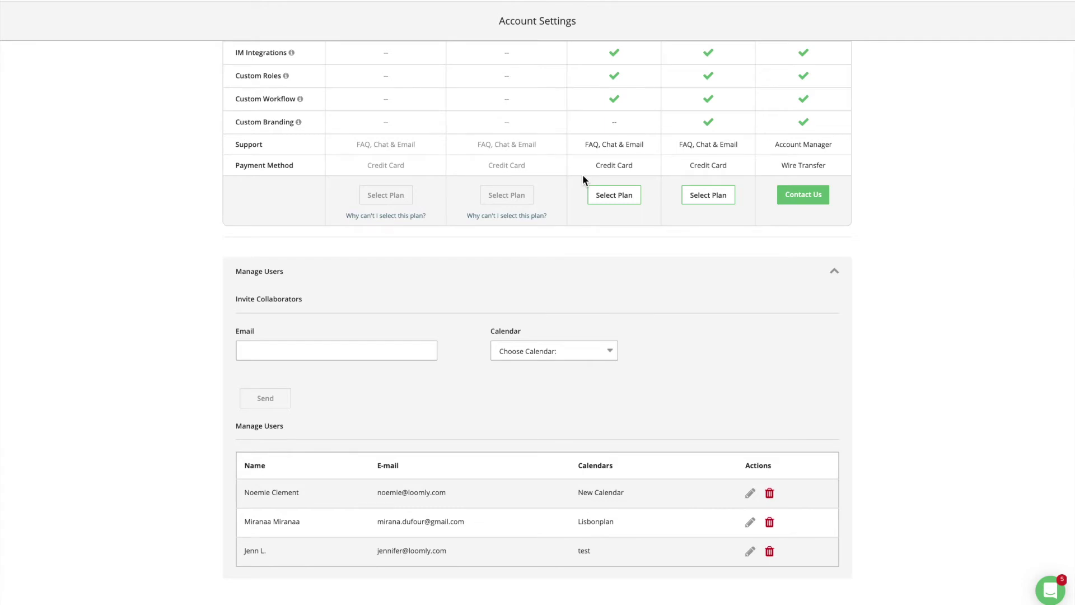
left_click(750, 493)
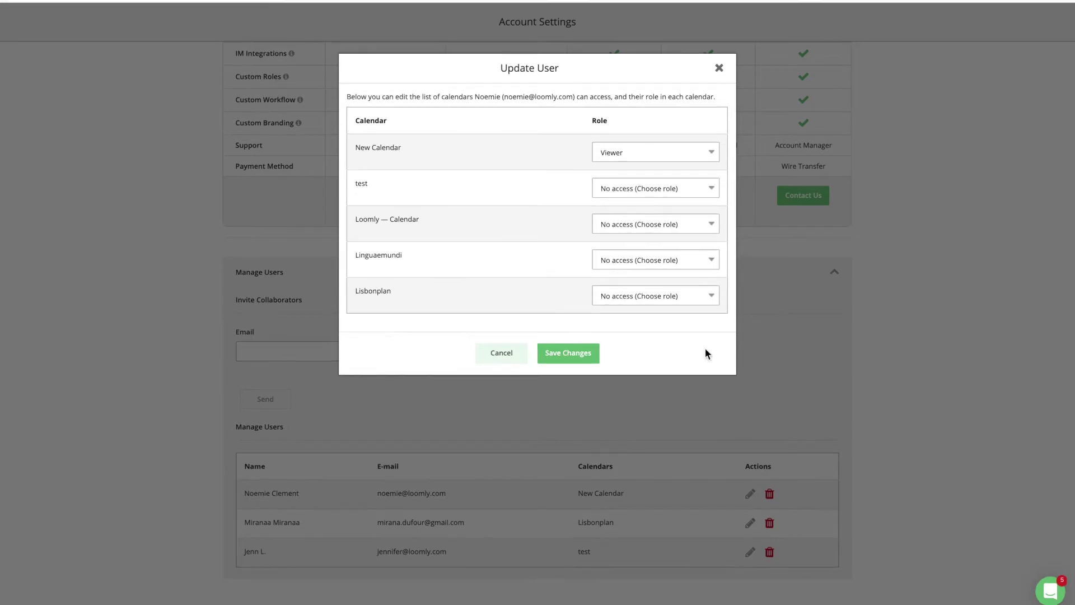
left_click(712, 189)
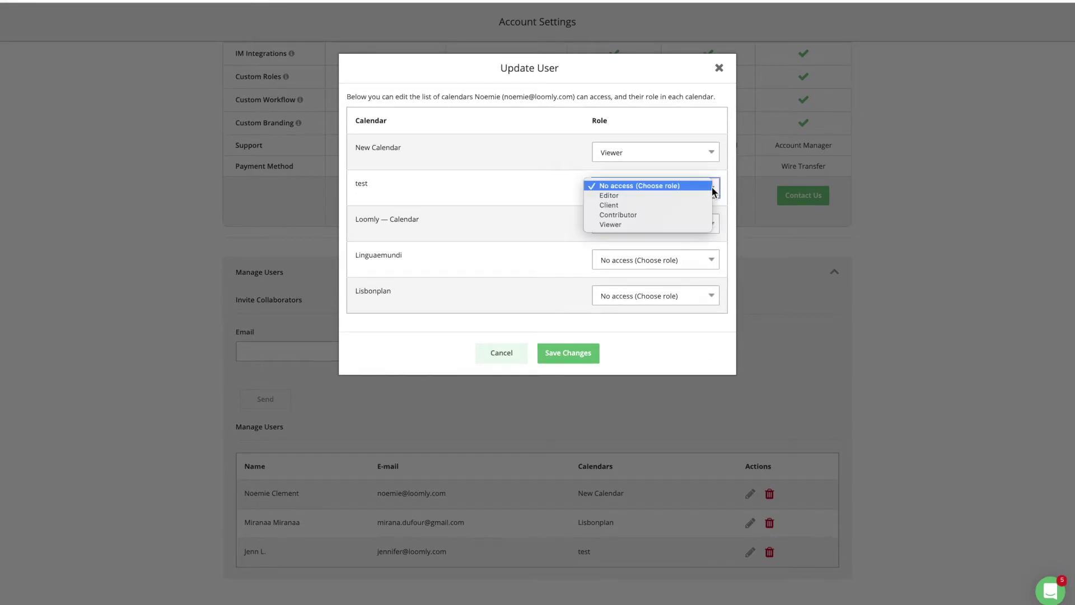
left_click(698, 211)
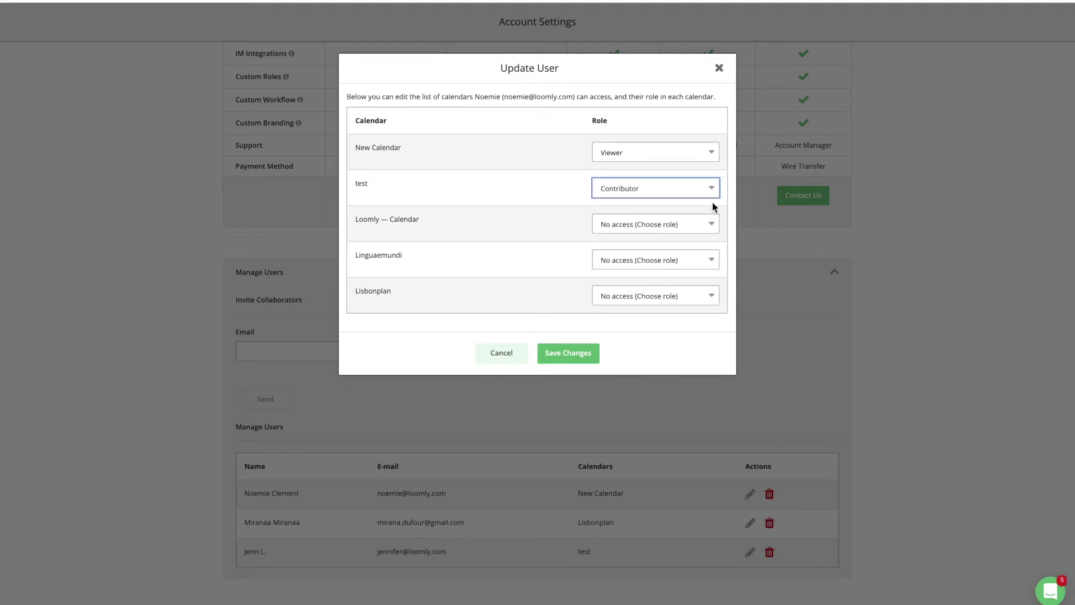
left_click(713, 150)
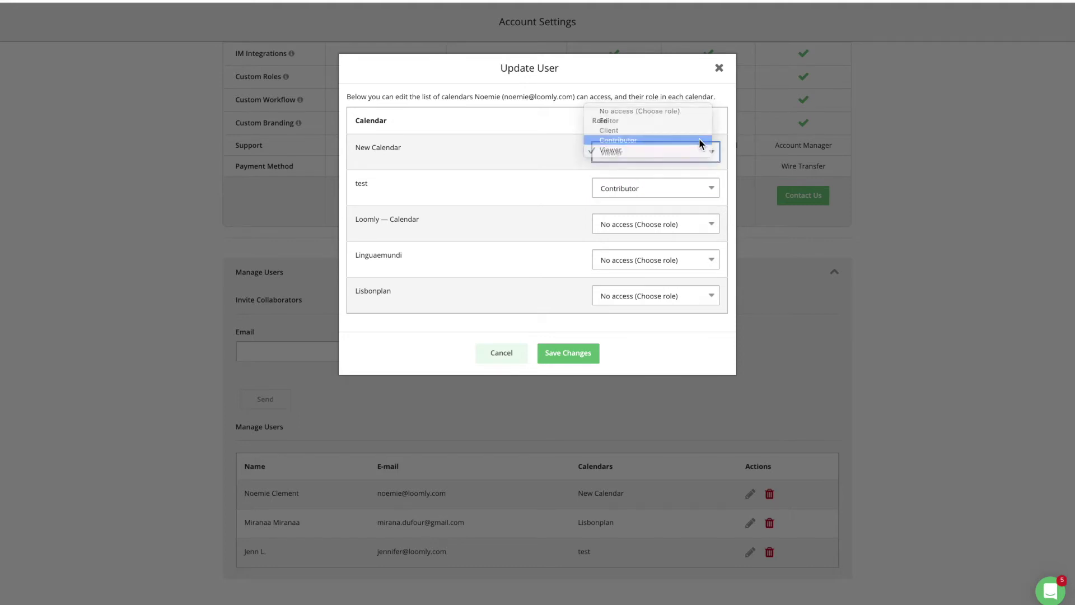
left_click(700, 141)
left_click(568, 353)
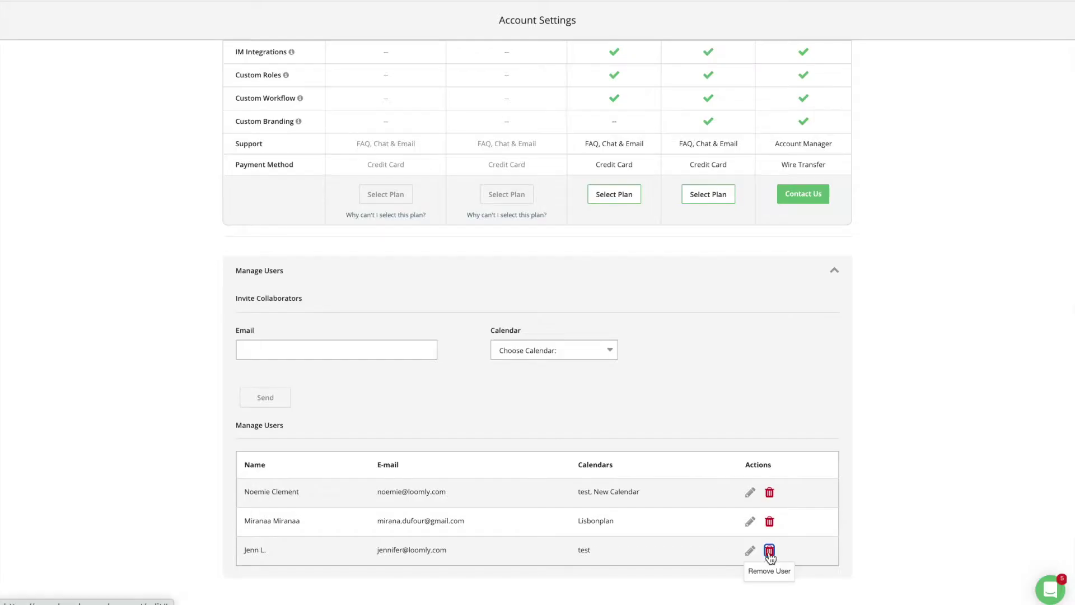
left_click(770, 552)
left_click(580, 121)
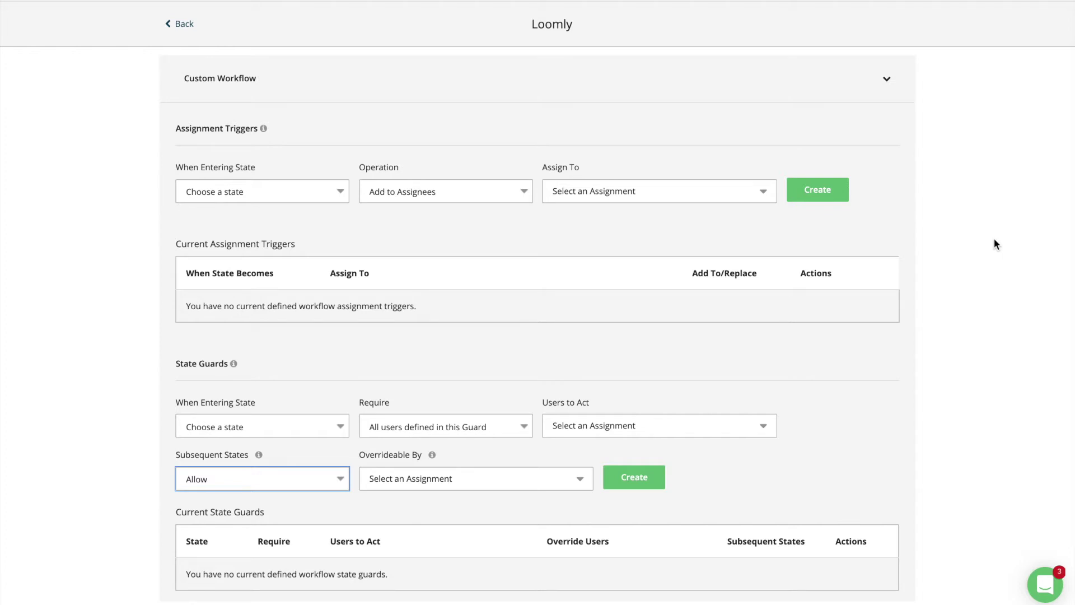
Begin a new assignment trigger in the Custom Workflow by choosing its entering state.
left_click(341, 192)
Create a trigger that replaces assignees with the owner and one collaborator on entering Pending Approval.
left_click(324, 225)
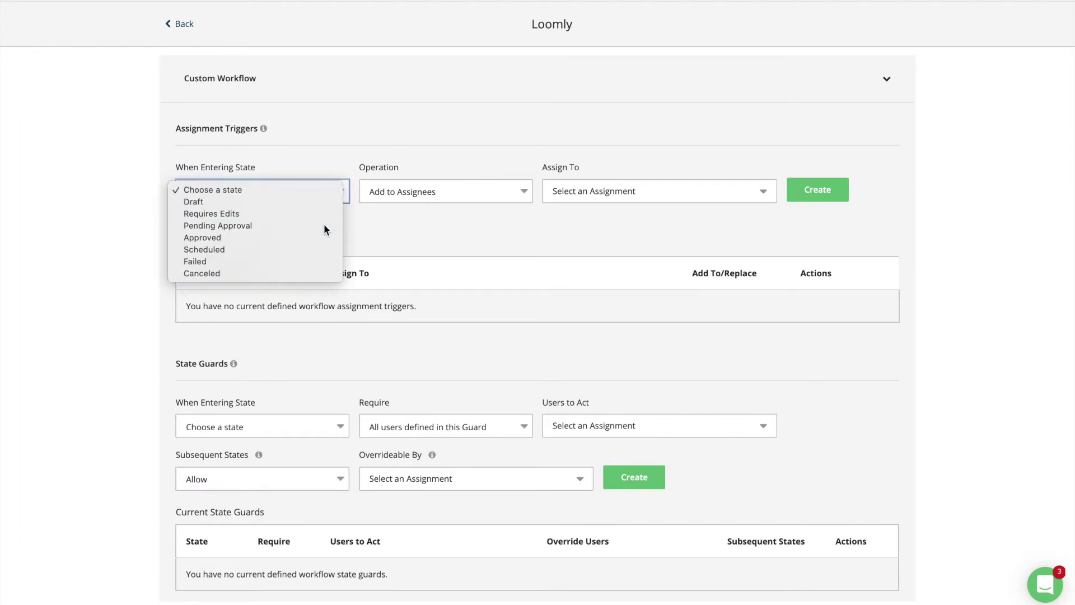
left_click(437, 193)
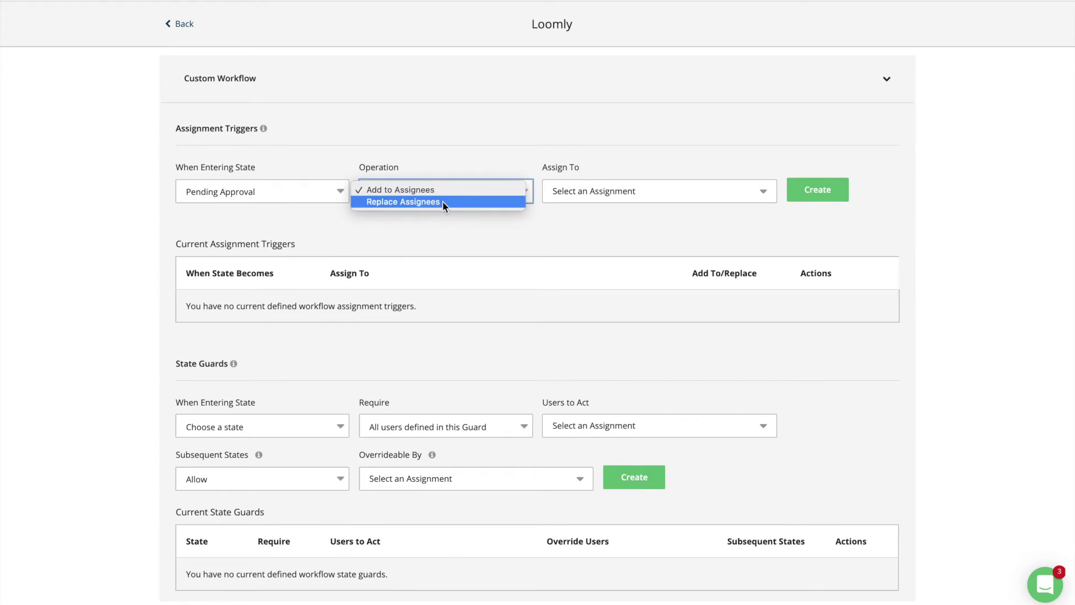
left_click(496, 202)
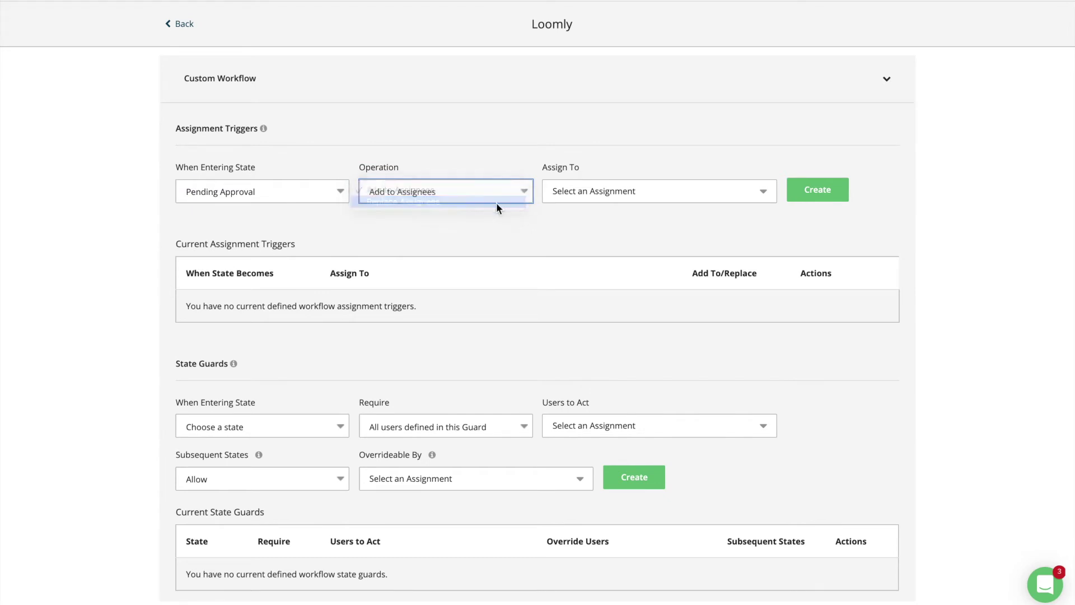
left_click(597, 201)
left_click(584, 300)
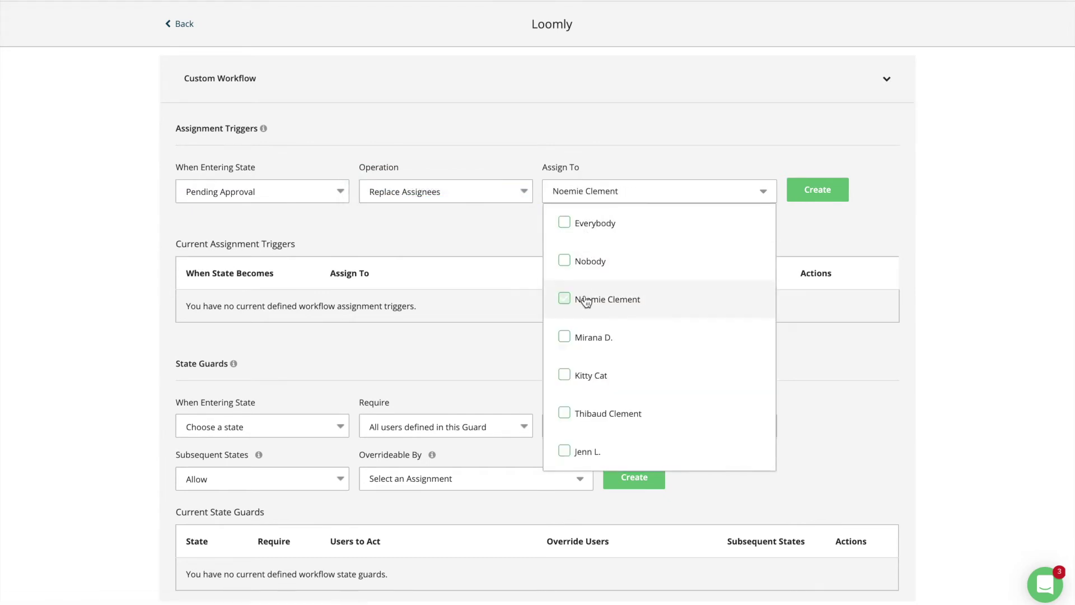
left_click(590, 338)
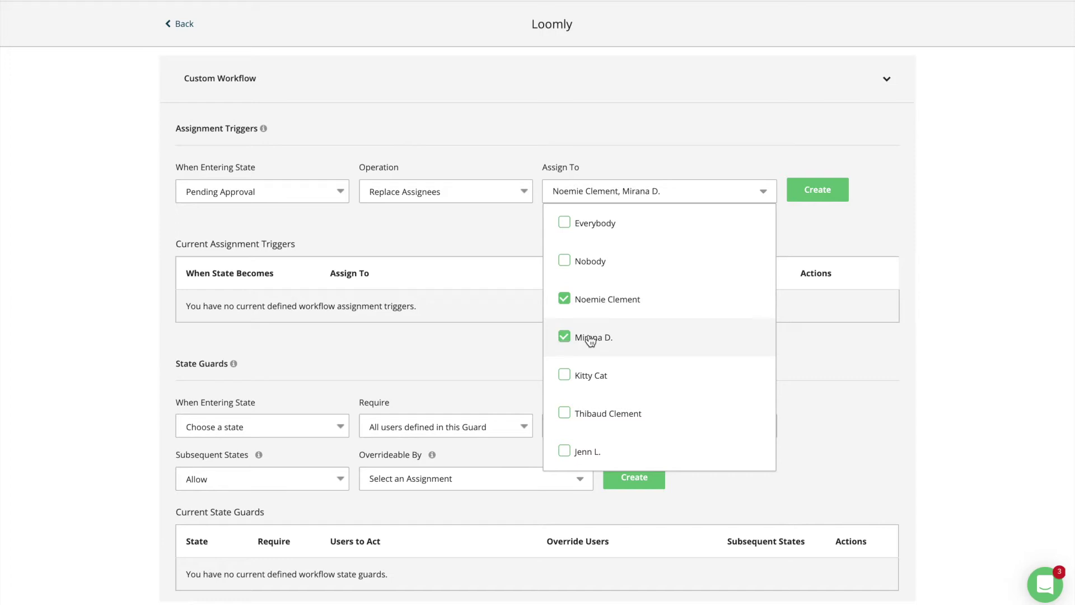
left_click(818, 190)
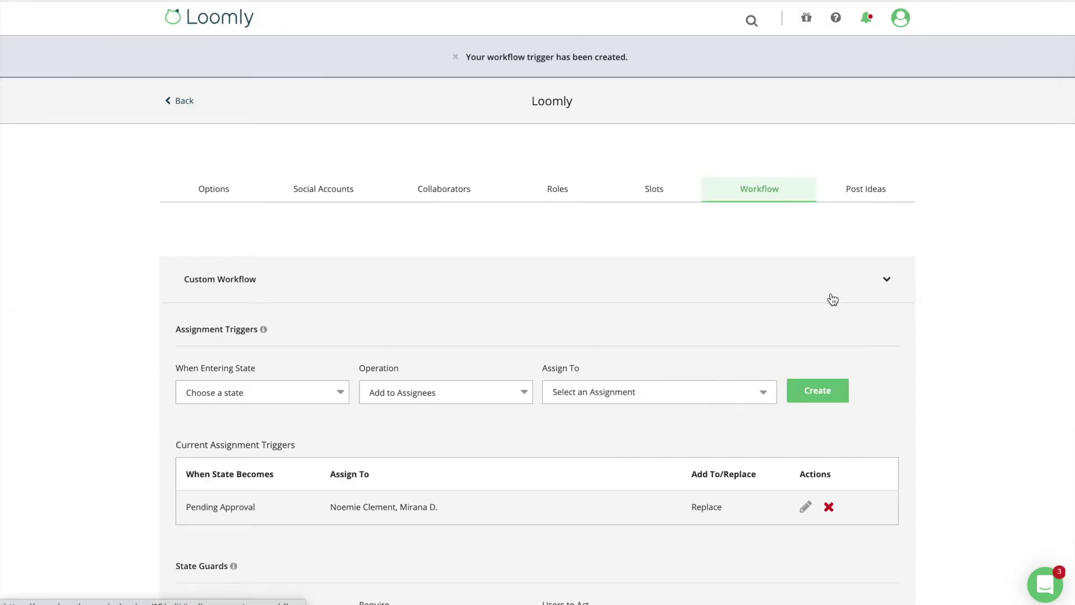
scroll(833, 299, "down", 1)
Add an Approved state guard requiring all of two selected collaborators to act.
scroll(833, 300, "down", 4)
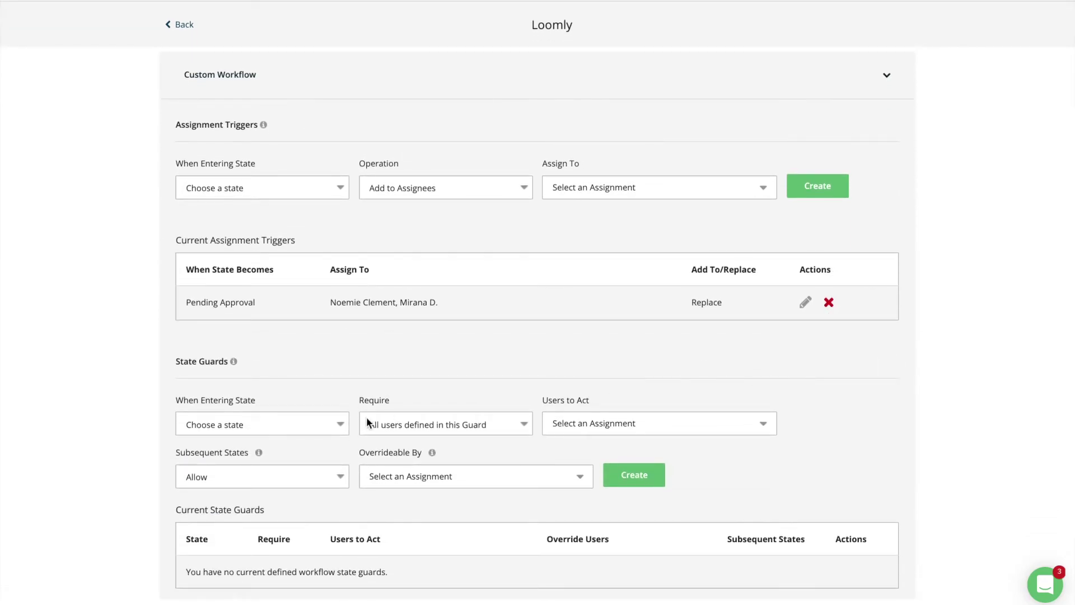
left_click(340, 425)
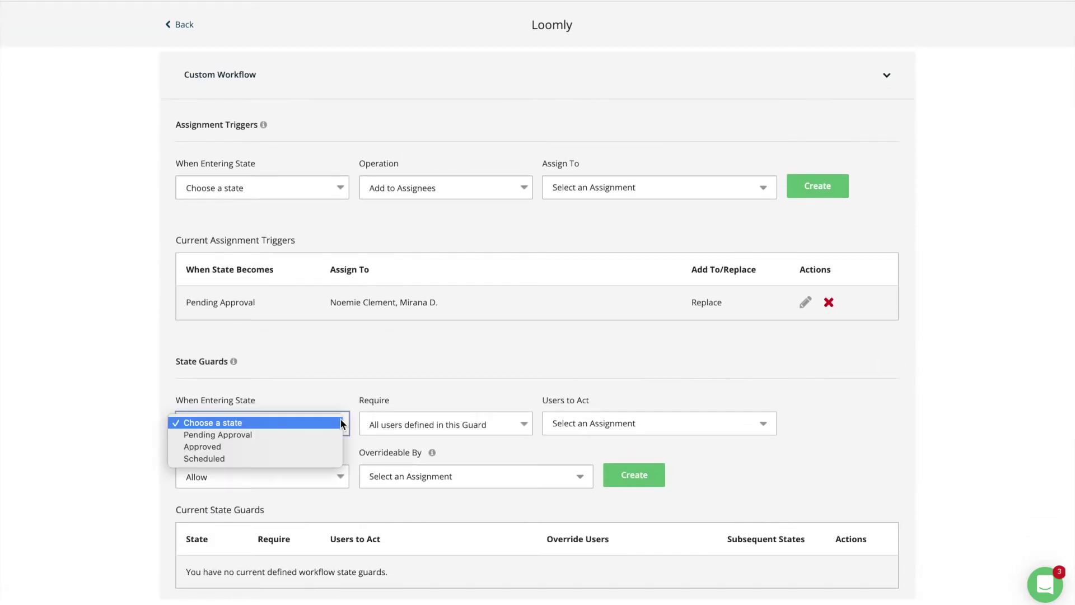
left_click(321, 447)
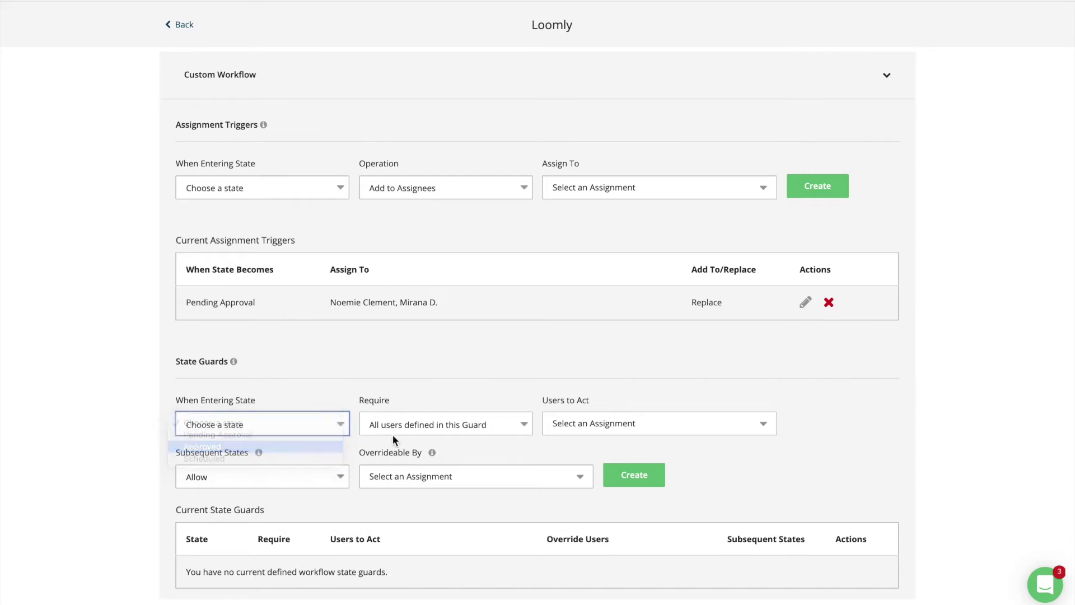
left_click(507, 425)
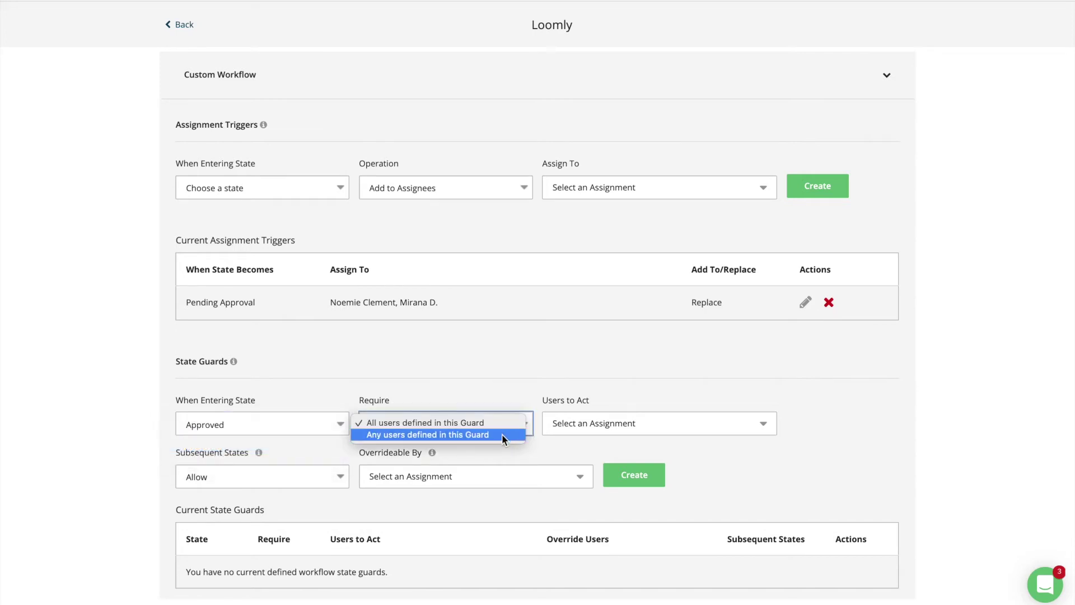
left_click(496, 422)
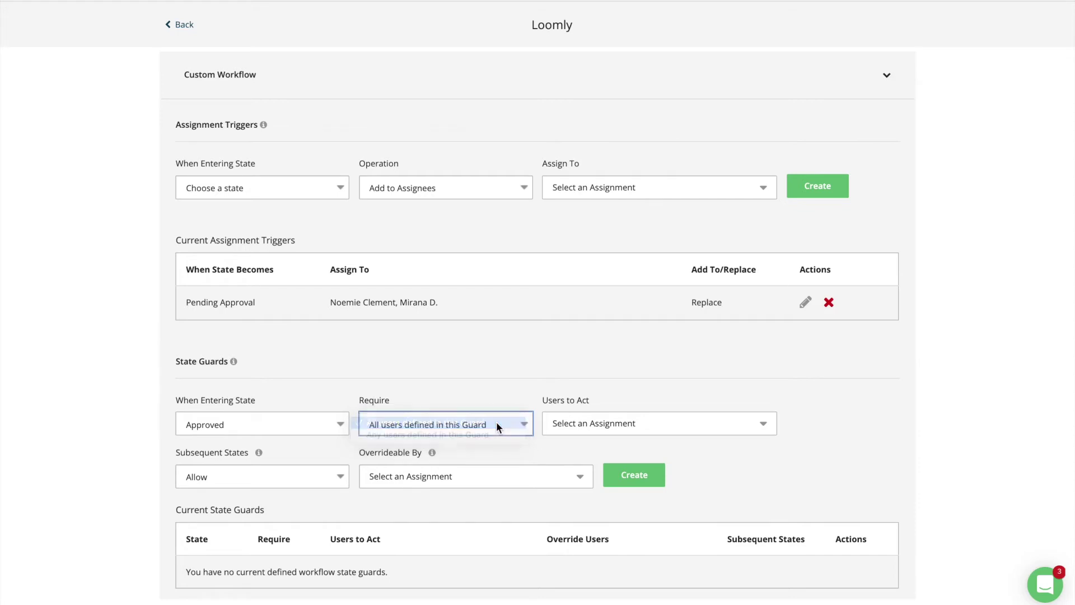
left_click(604, 431)
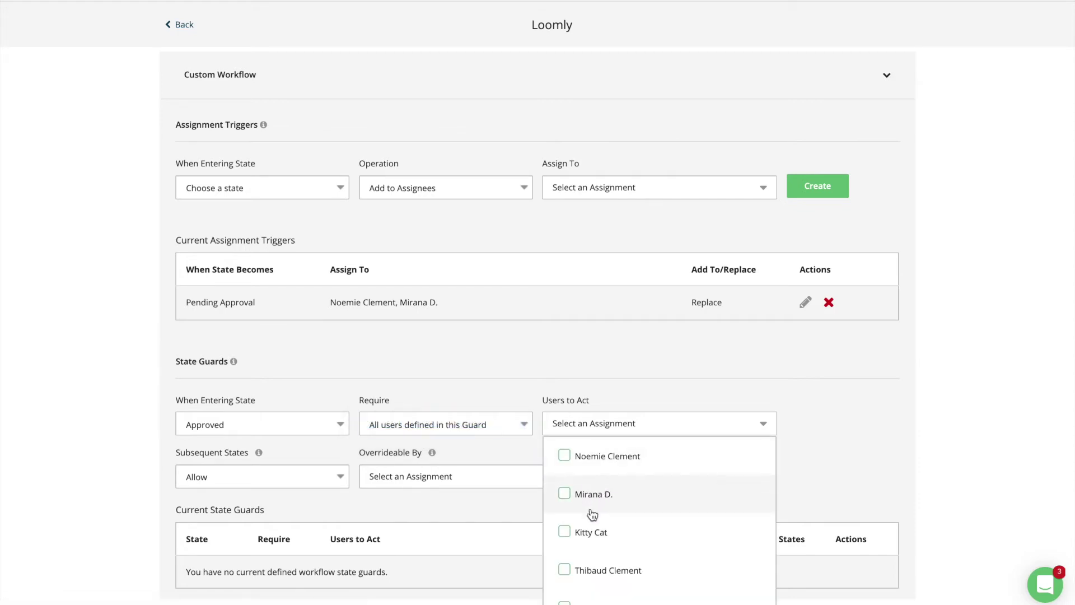
left_click(586, 534)
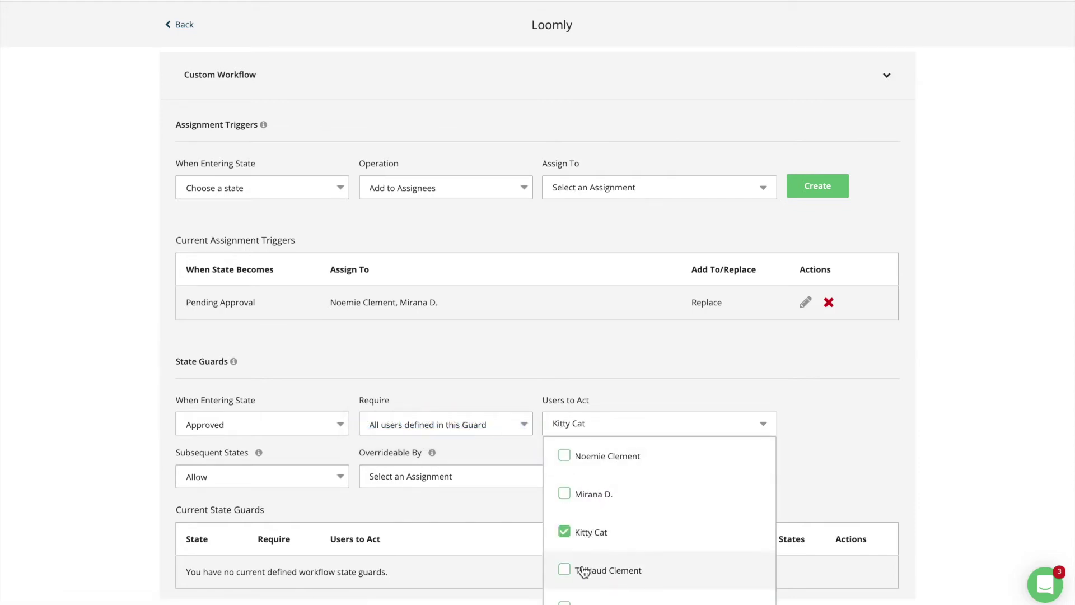
left_click(584, 571)
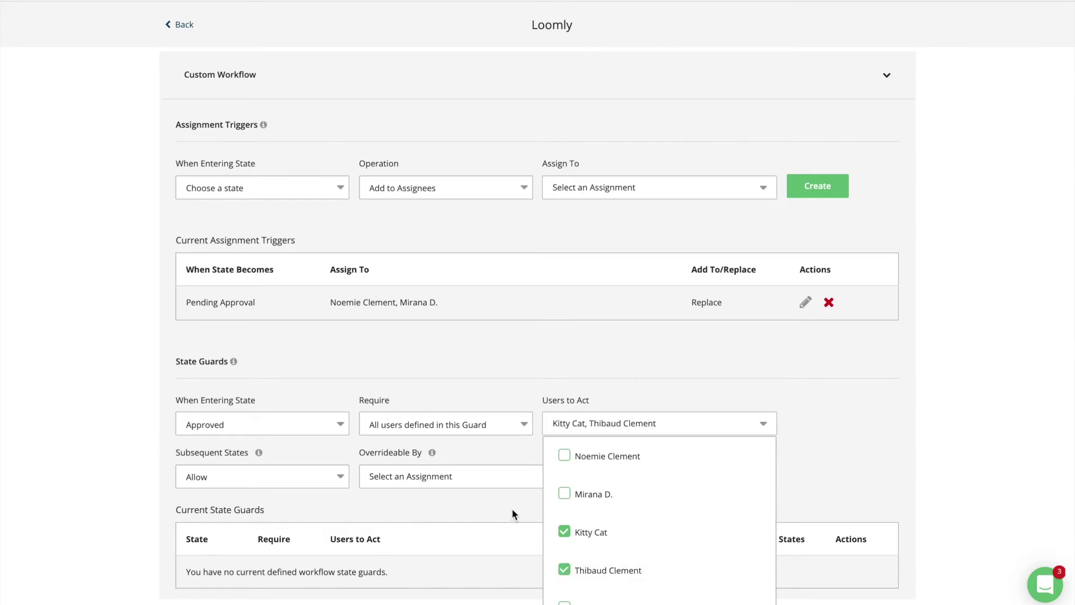
left_click(513, 514)
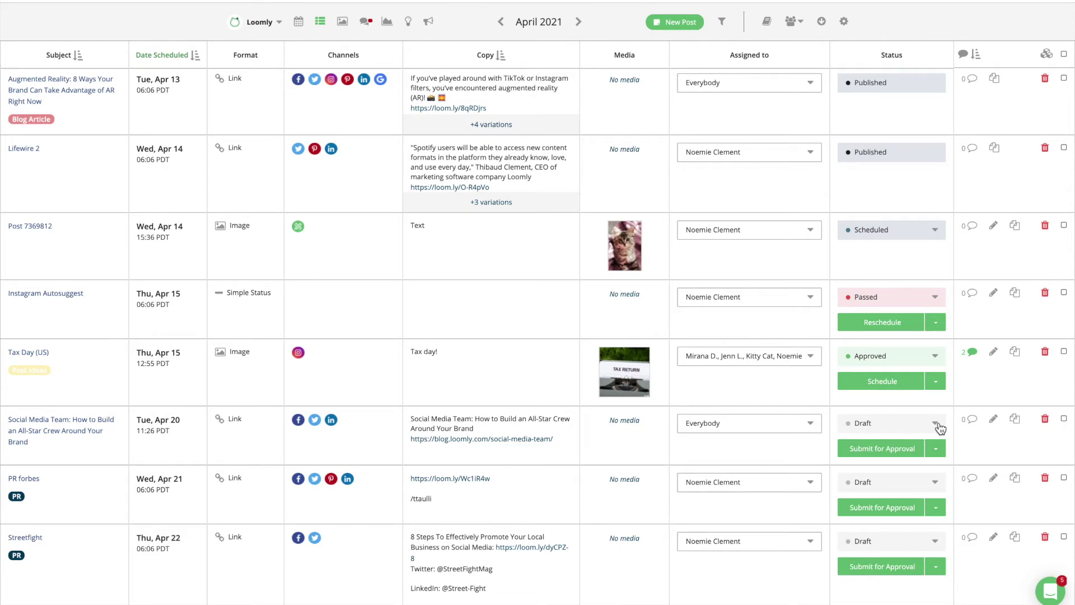
left_click(936, 424)
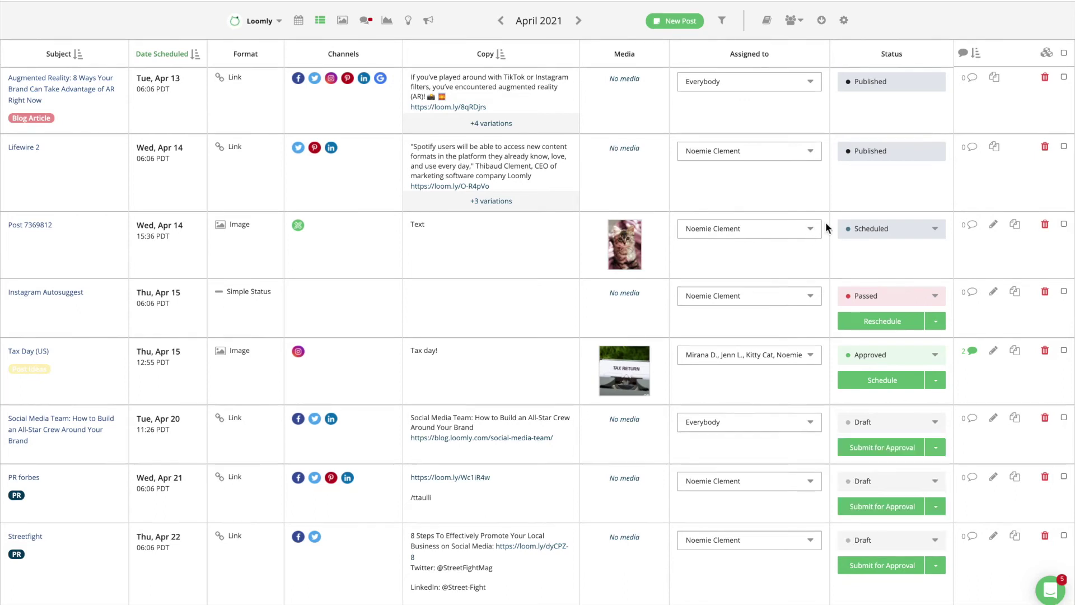
Add a second collaborator as an assignee on Post 7369812.
left_click(816, 230)
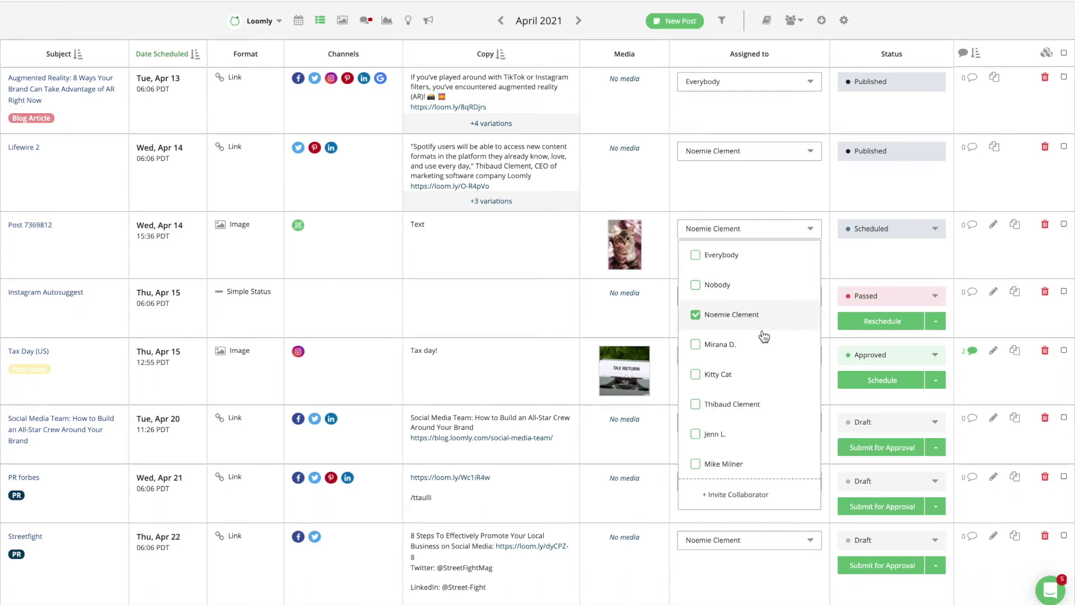
left_click(697, 345)
left_click(832, 270)
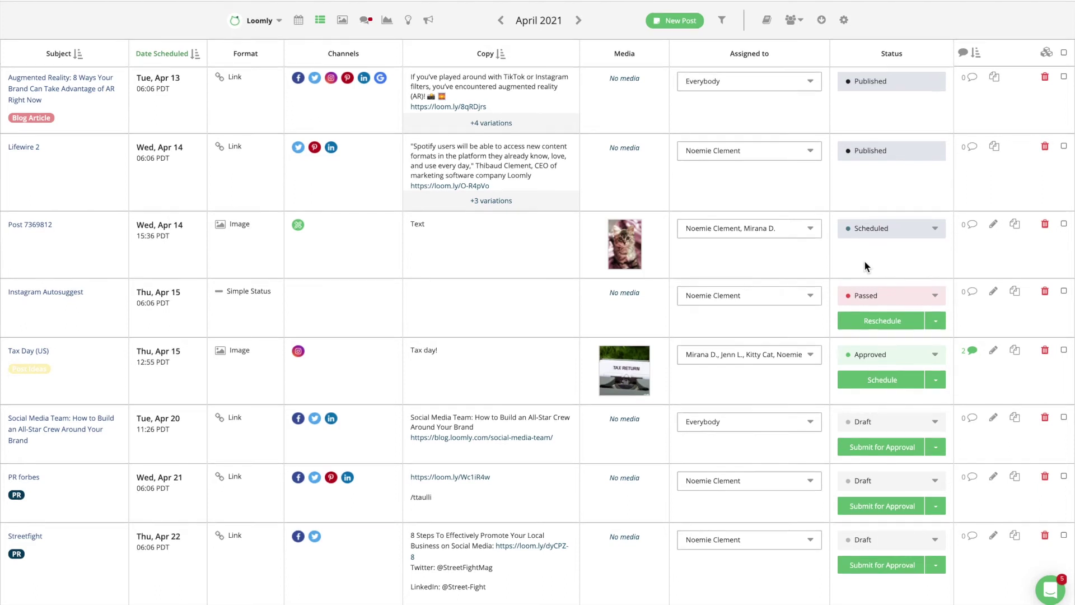
left_click(793, 20)
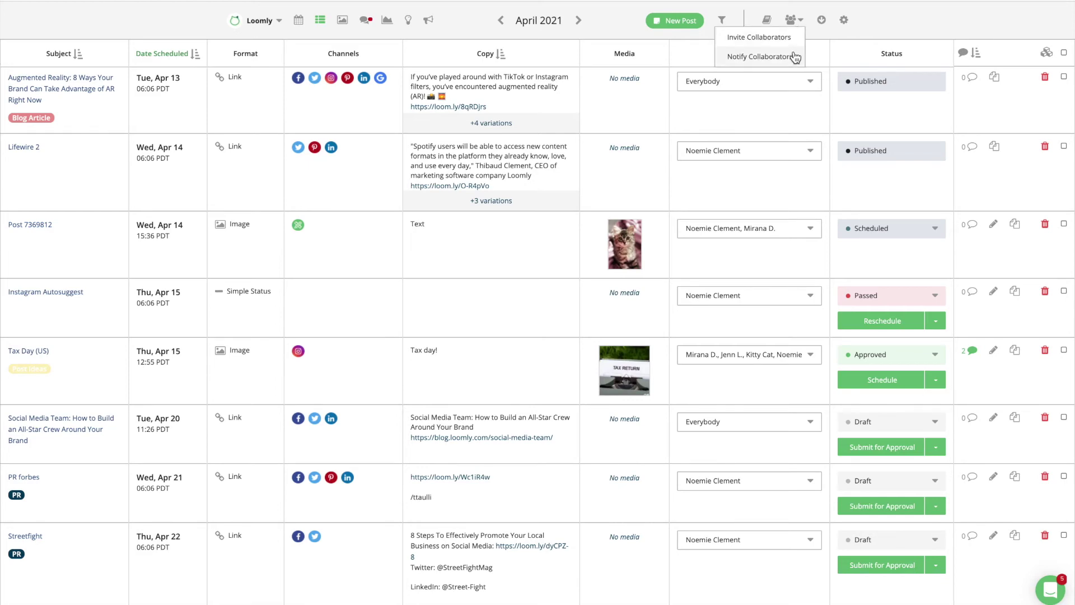
left_click(792, 56)
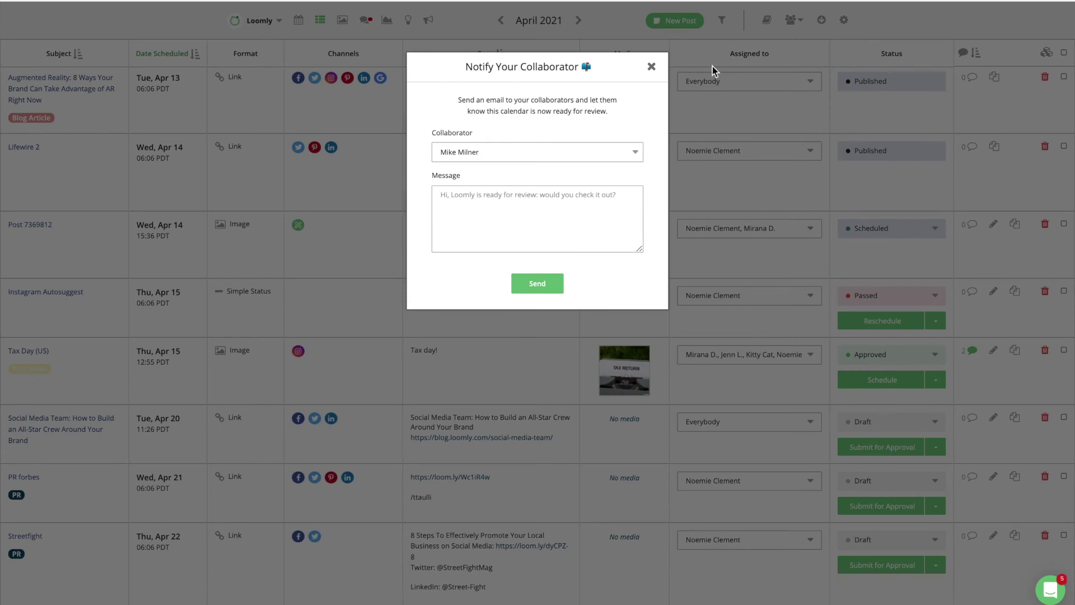
left_click(651, 66)
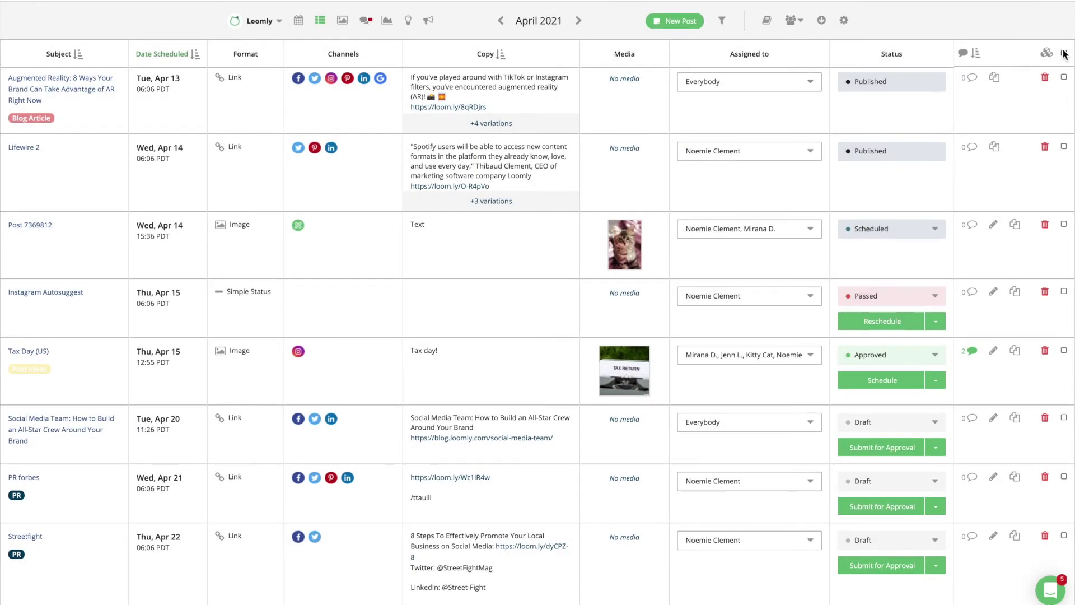
left_click(1064, 53)
left_click(1051, 55)
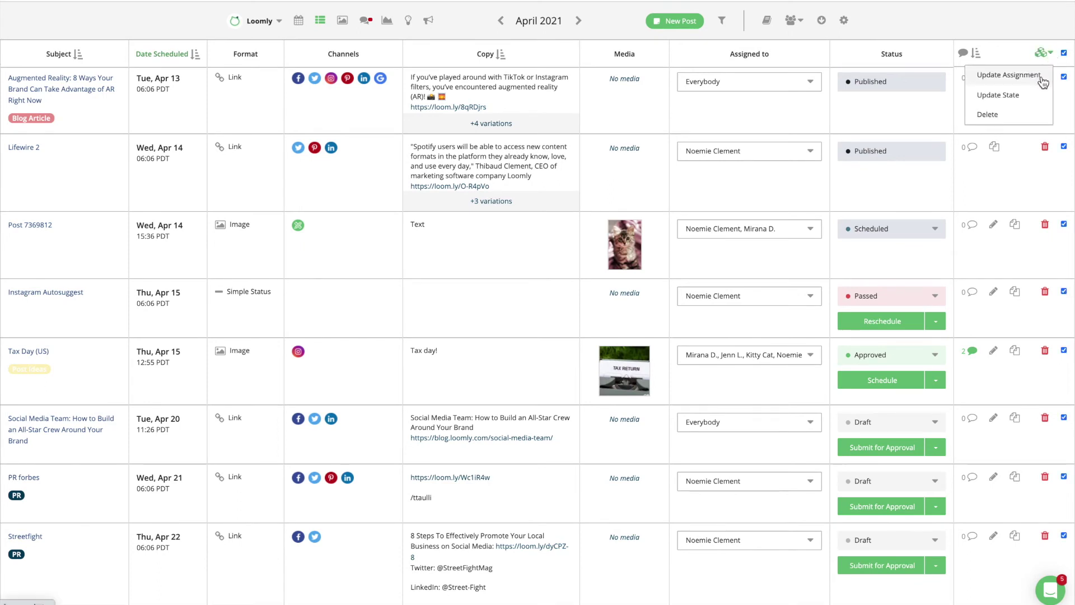
left_click(1037, 119)
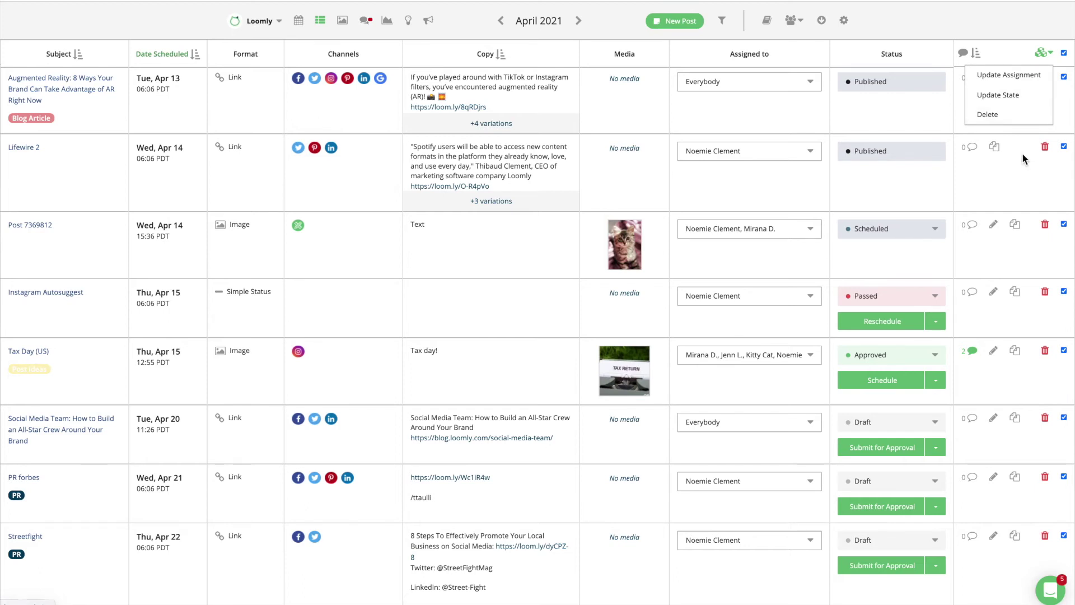
Comment on Instagram Autosuggest mentioning a collaborator: 'Let me know what you think'.
left_click(973, 292)
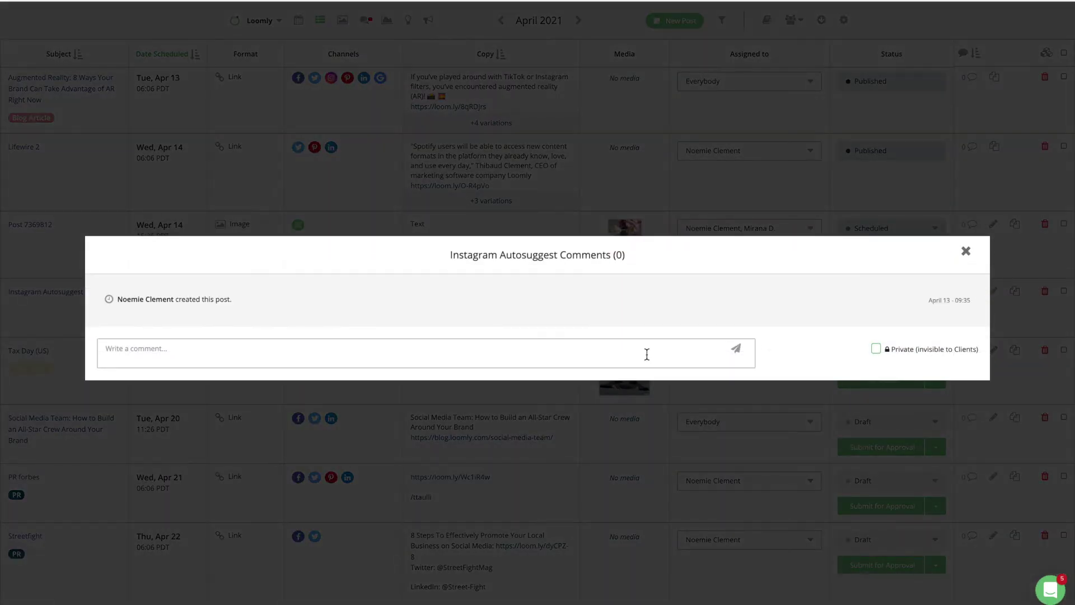
type("@")
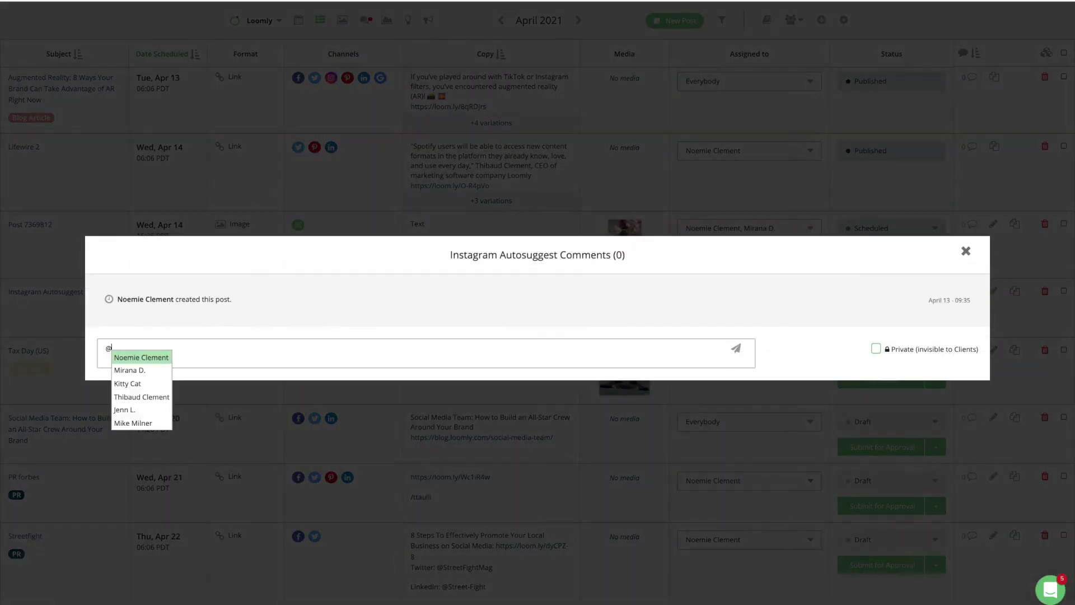
key("Return")
type("Let me know what you think!")
key("Return")
key("Escape")
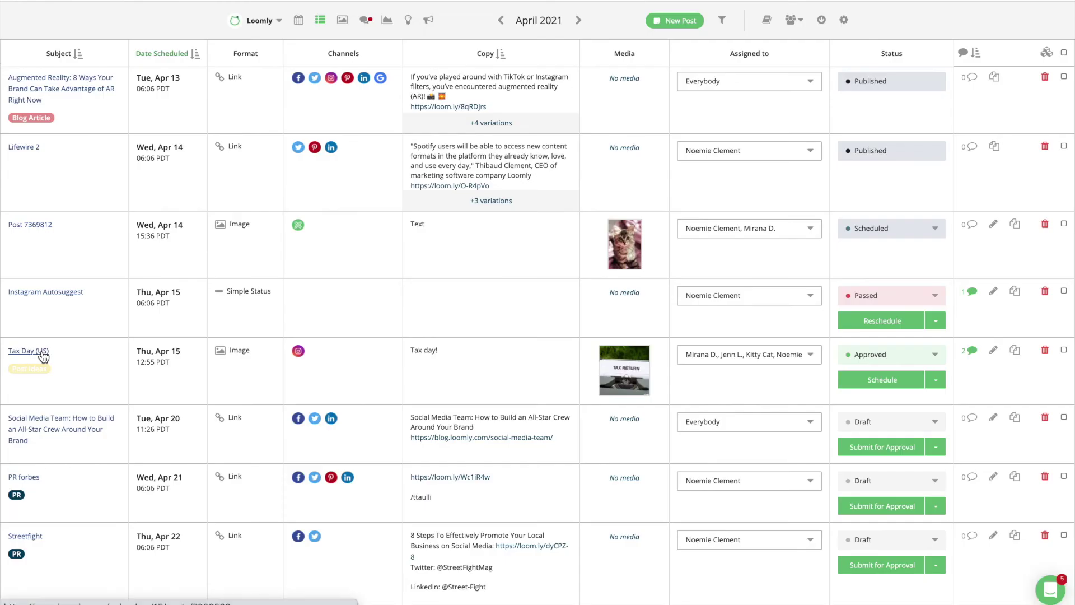
On the Tax Day (US) post, post a mention saying Thanks! and draft 'Let's schedule it next month!'.
left_click(43, 351)
scroll(825, 375, "down", 4)
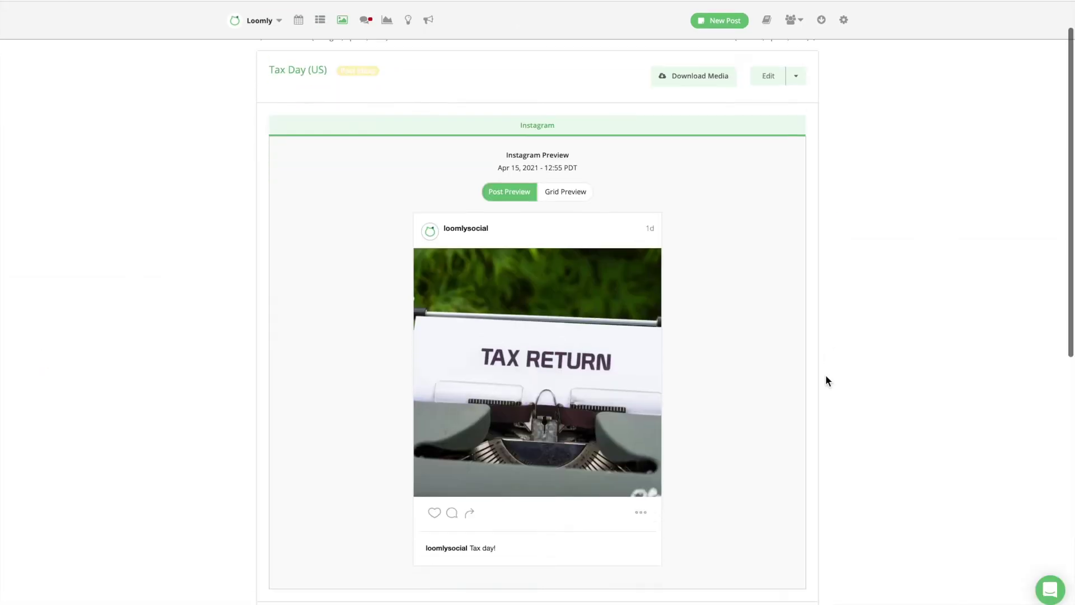
scroll(825, 374, "down", 6)
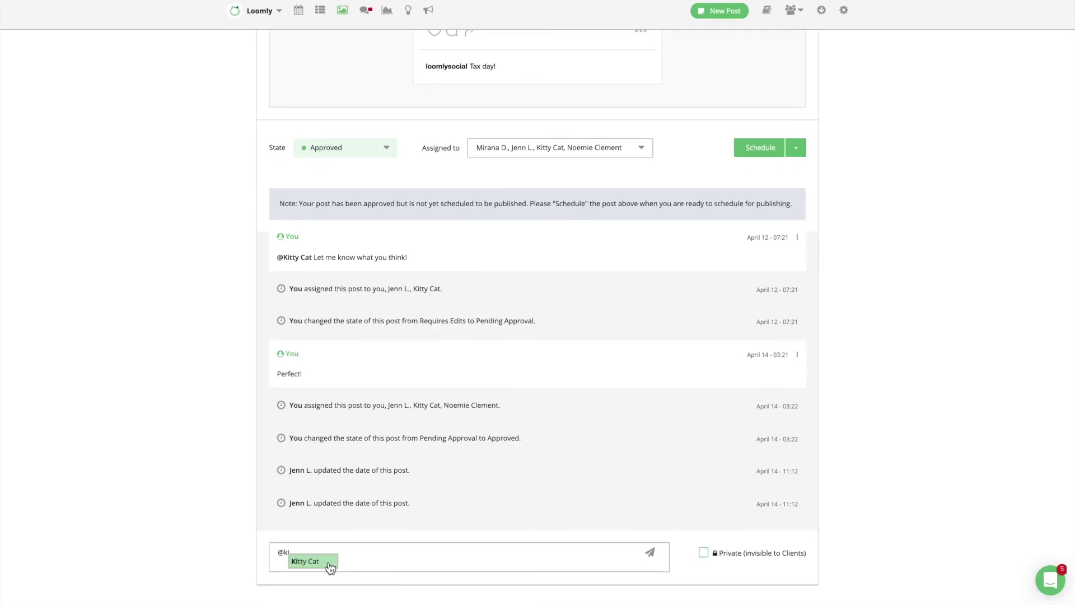
left_click(329, 573)
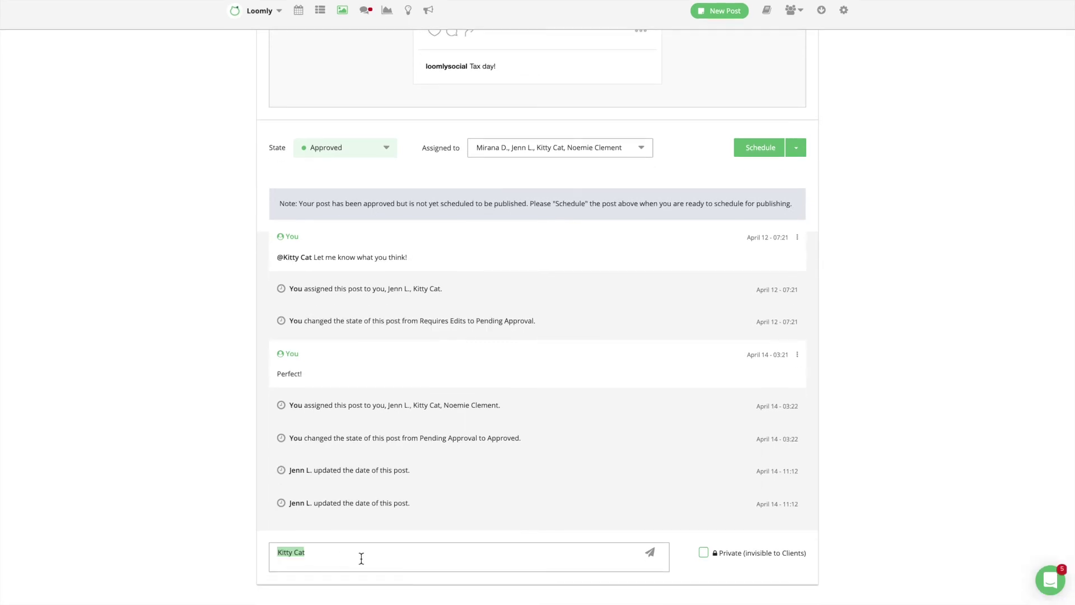
type("Thanks!")
left_click(650, 552)
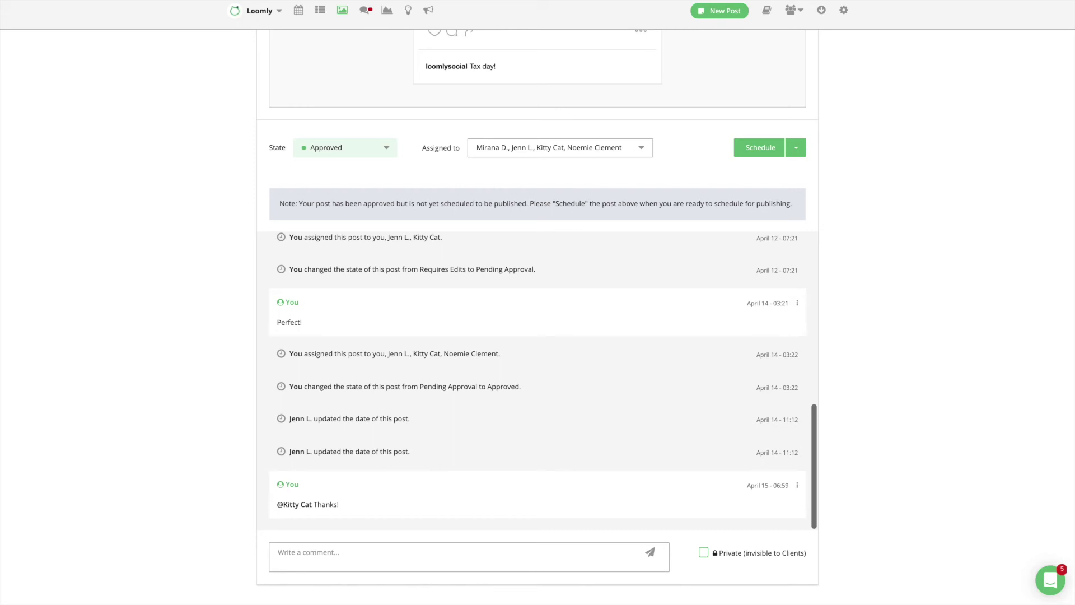
left_click(456, 555)
type("Let")
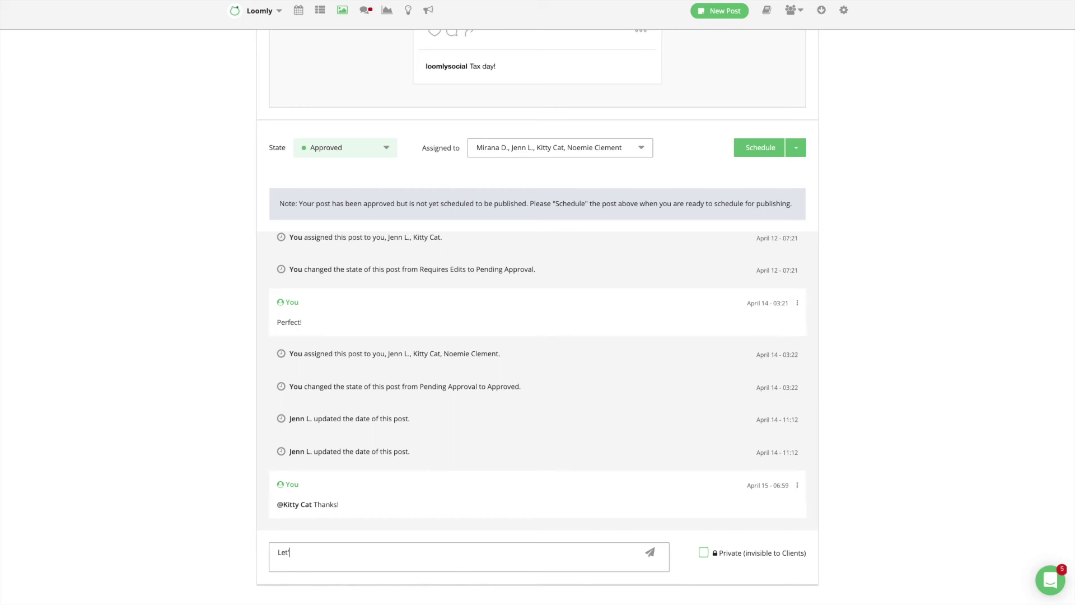
type("'s schedule it next month!")
Post 'Let's schedule it next month!' as a private comment and pin it.
left_click(702, 556)
left_click(650, 553)
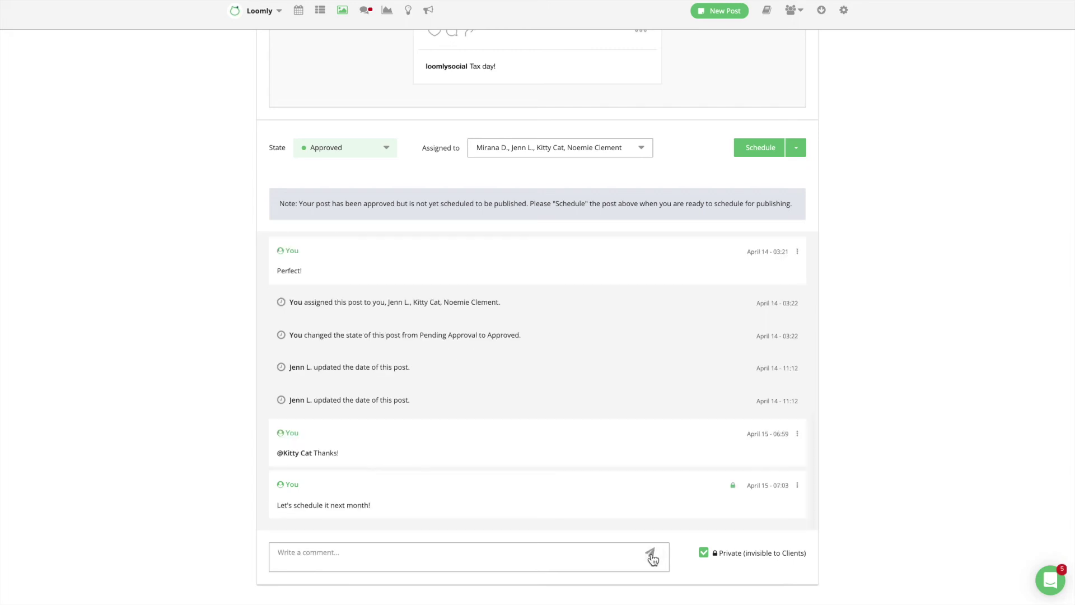
left_click(797, 485)
scroll(792, 490, "down", 1)
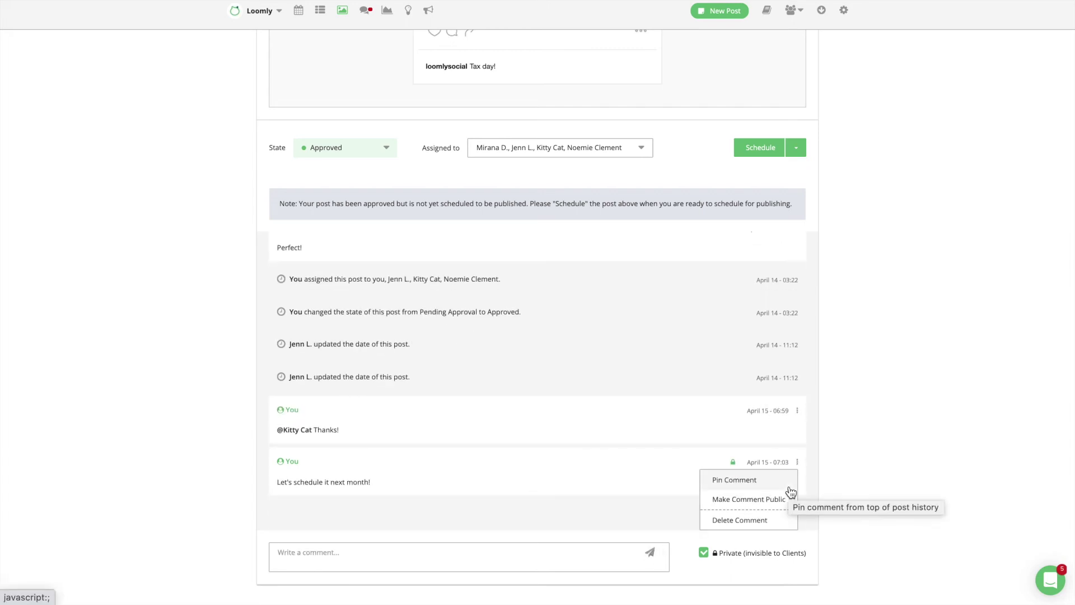
left_click(788, 485)
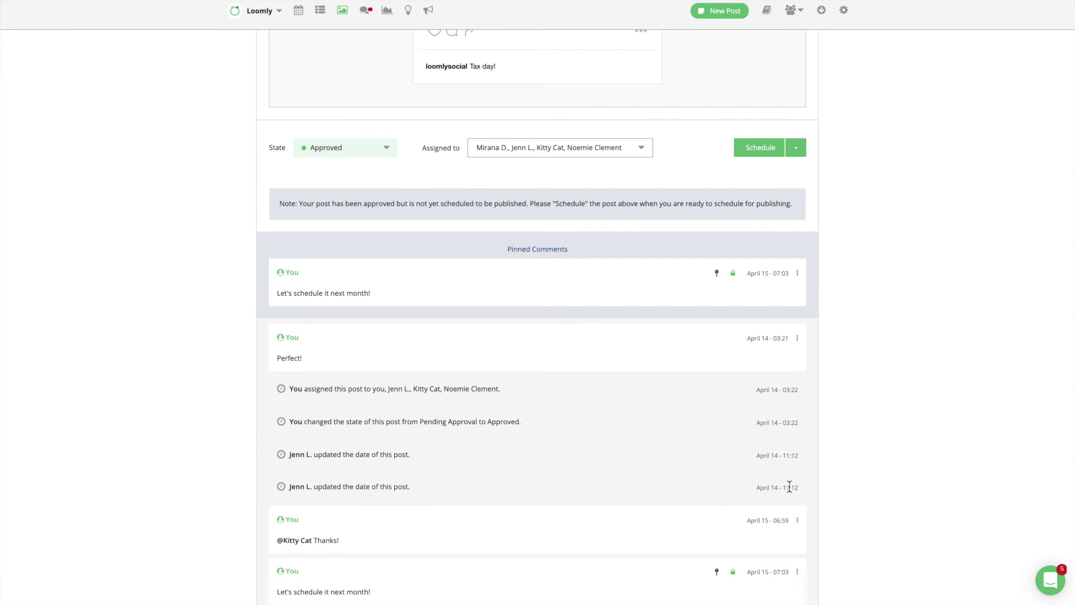
scroll(917, 465, "down", 2)
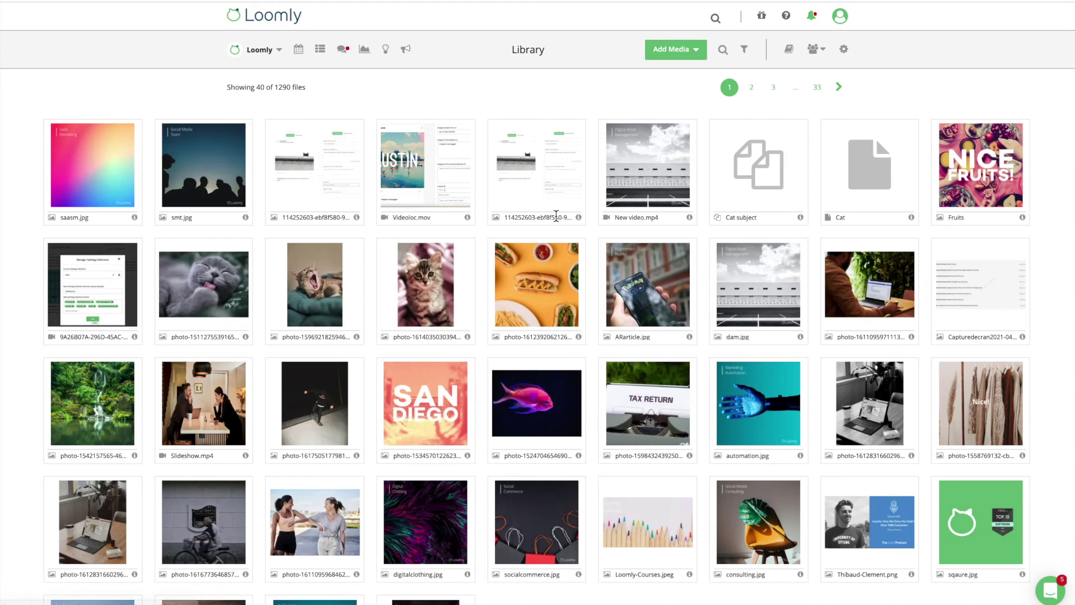
Select the kitten photo in the library, copy its link, and open its detail page.
left_click(445, 293)
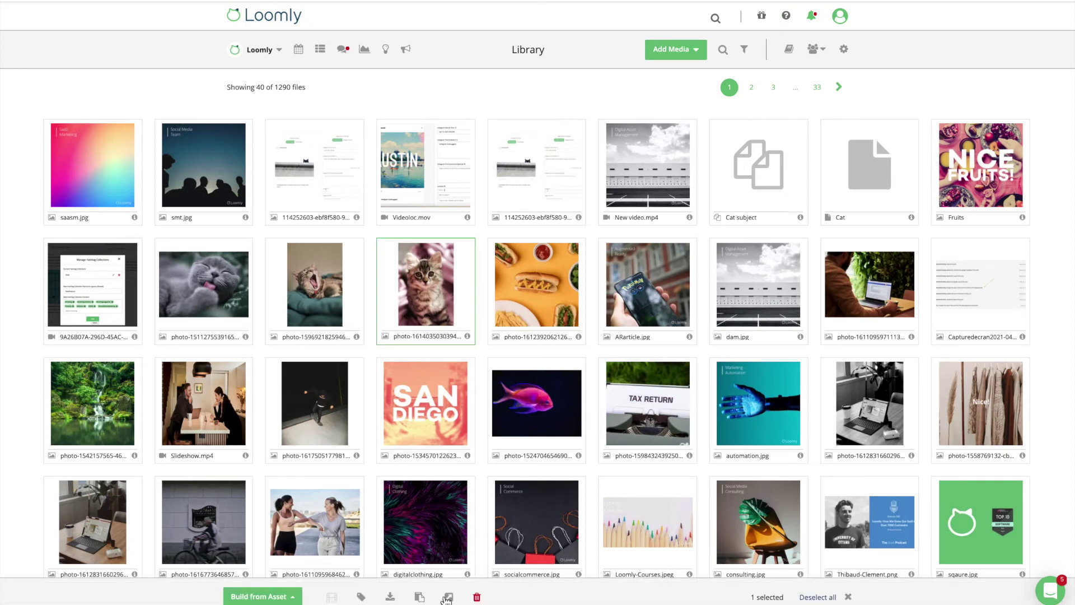
left_click(417, 597)
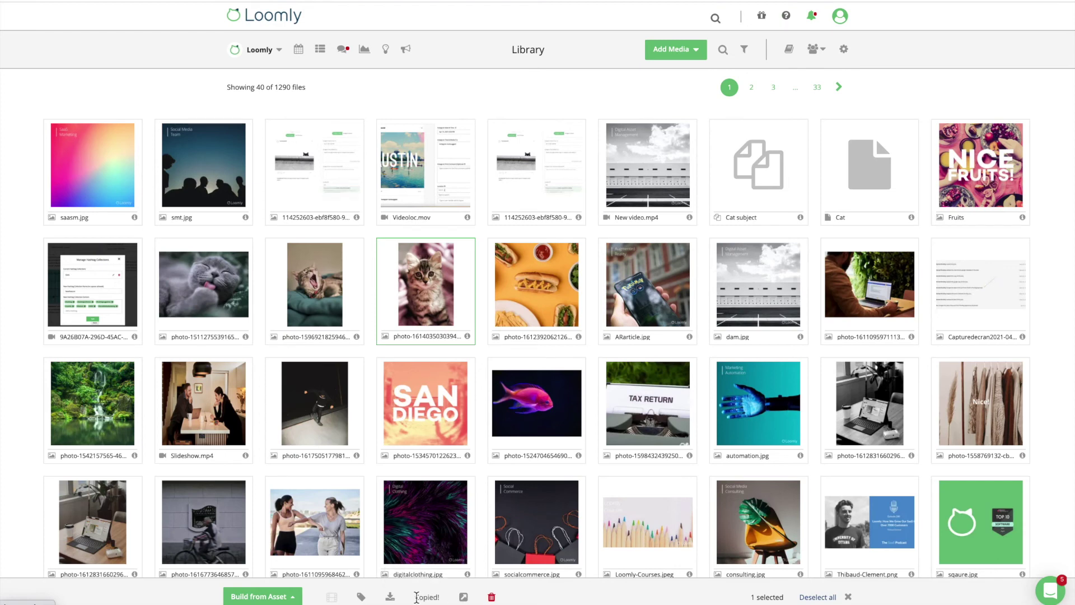
left_click(457, 598)
scroll(858, 336, "down", 2)
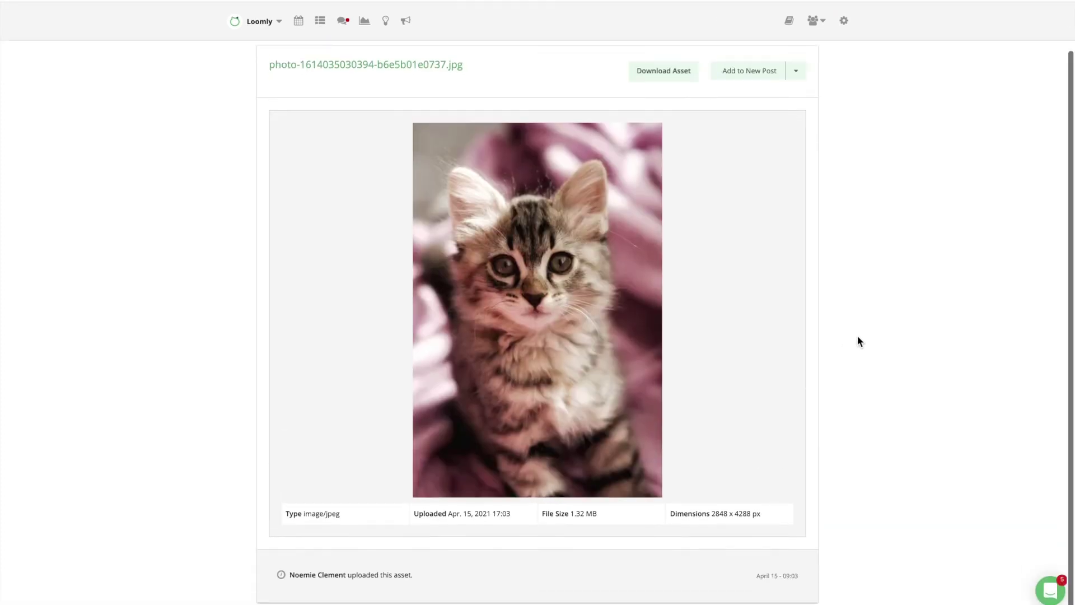
scroll(858, 336, "up", 1)
Edit the photo details: name 'Cat photo', label Cat, description 'Description', then save.
left_click(795, 88)
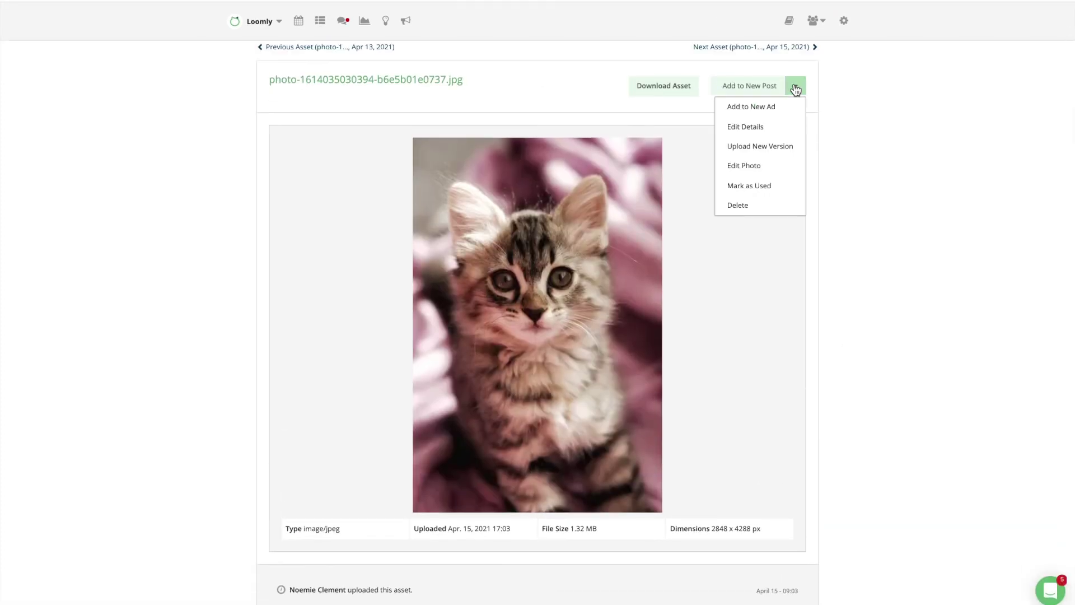
left_click(787, 127)
triple_click(575, 250)
type("Cat photo")
left_click(426, 299)
left_click(431, 317)
left_click(426, 352)
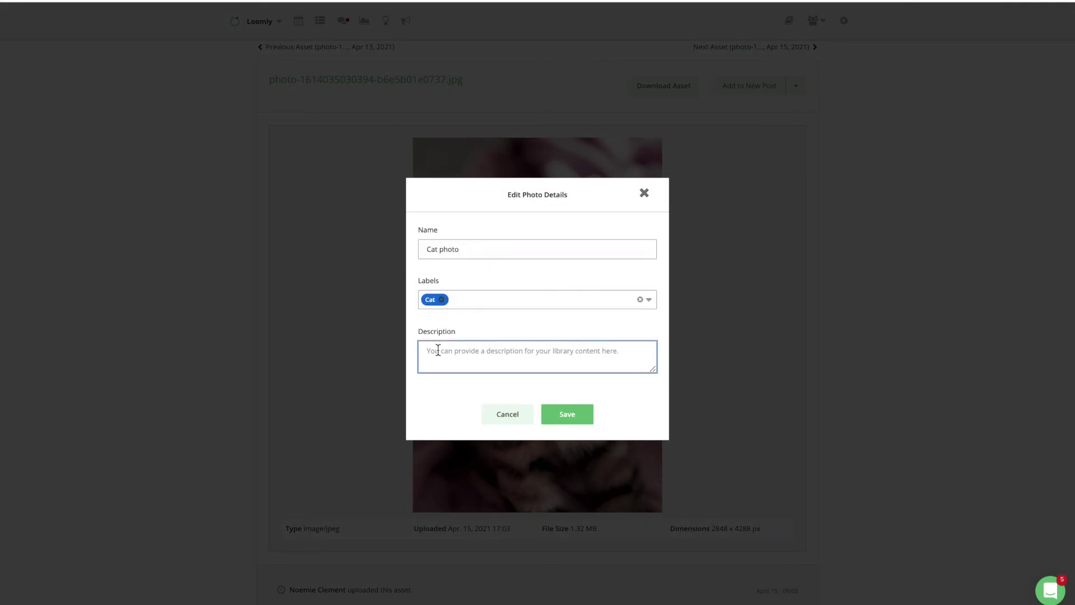
type("Description")
left_click(567, 420)
scroll(859, 467, "down", 2)
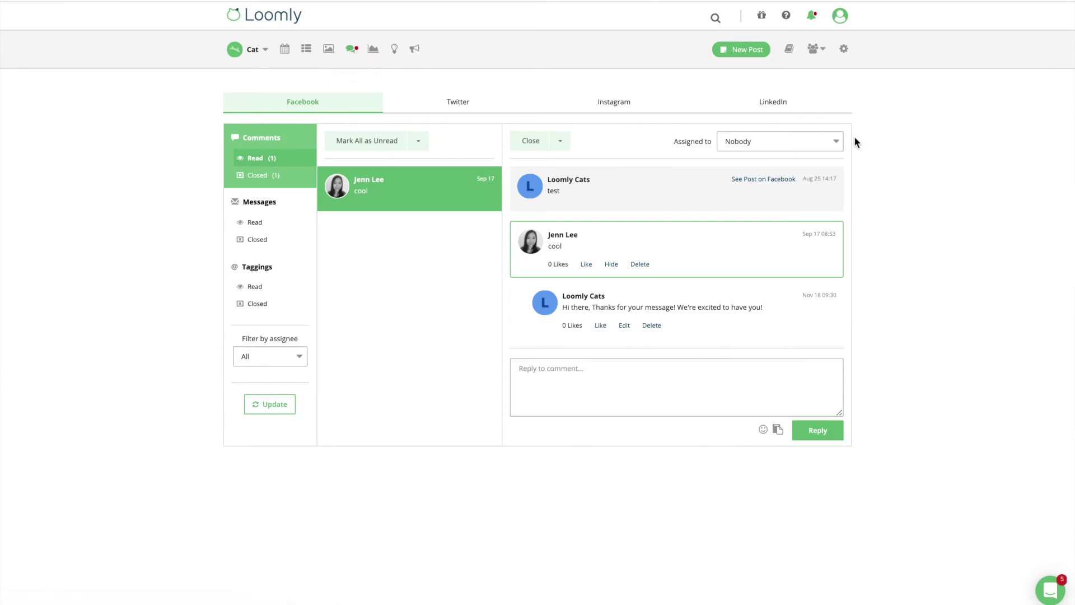
Assign the Facebook comment to a teammate, reply 'Hello!', and filter interactions by that assignee.
left_click(838, 141)
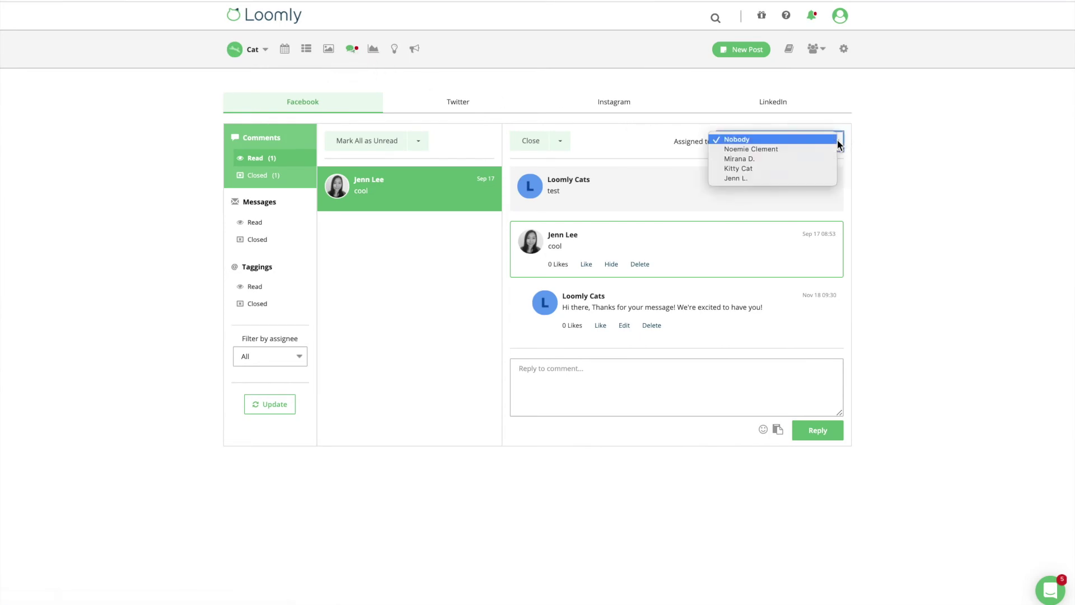
left_click(828, 159)
left_click(768, 380)
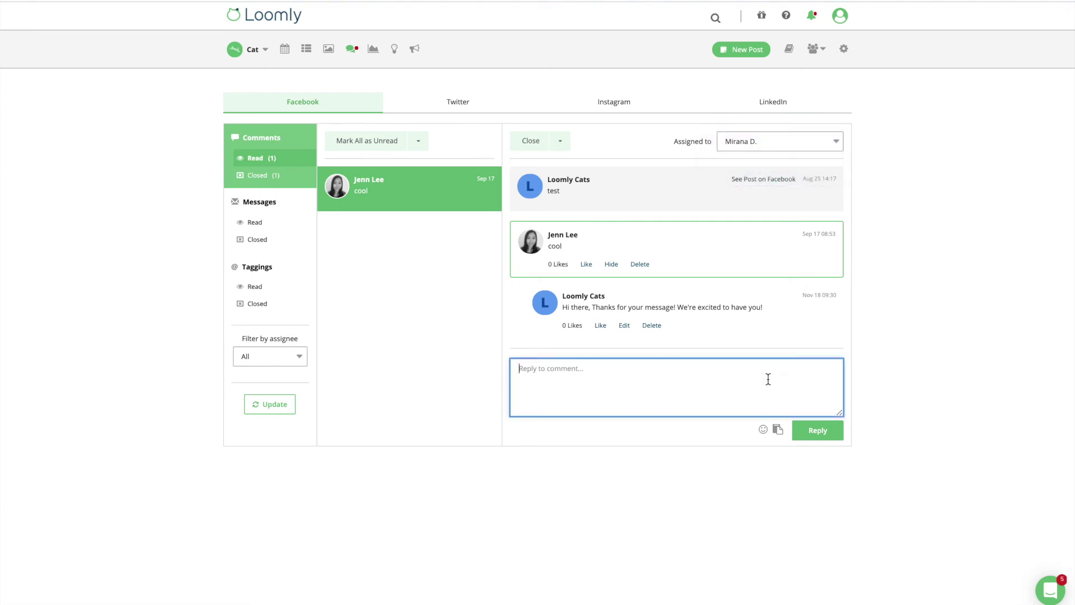
type("Hello!")
left_click(831, 432)
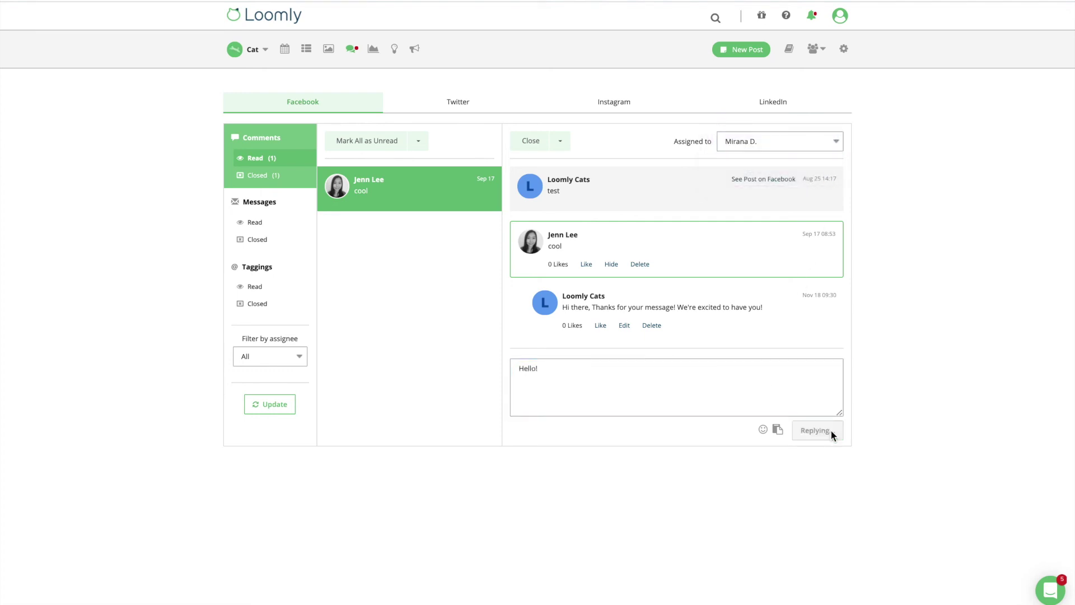
scroll(828, 425, "down", 2)
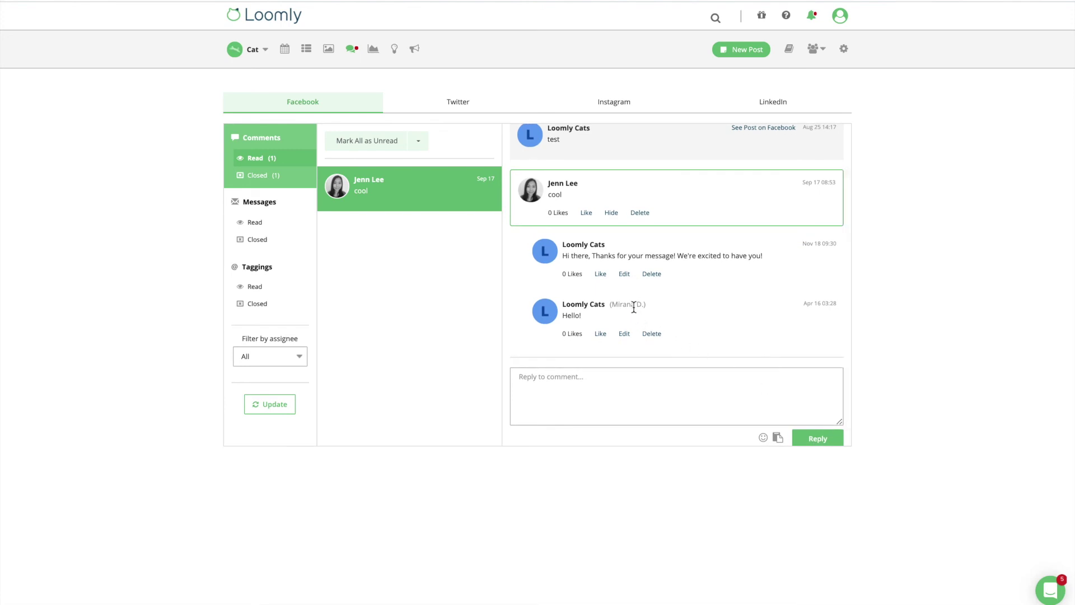
left_click(299, 356)
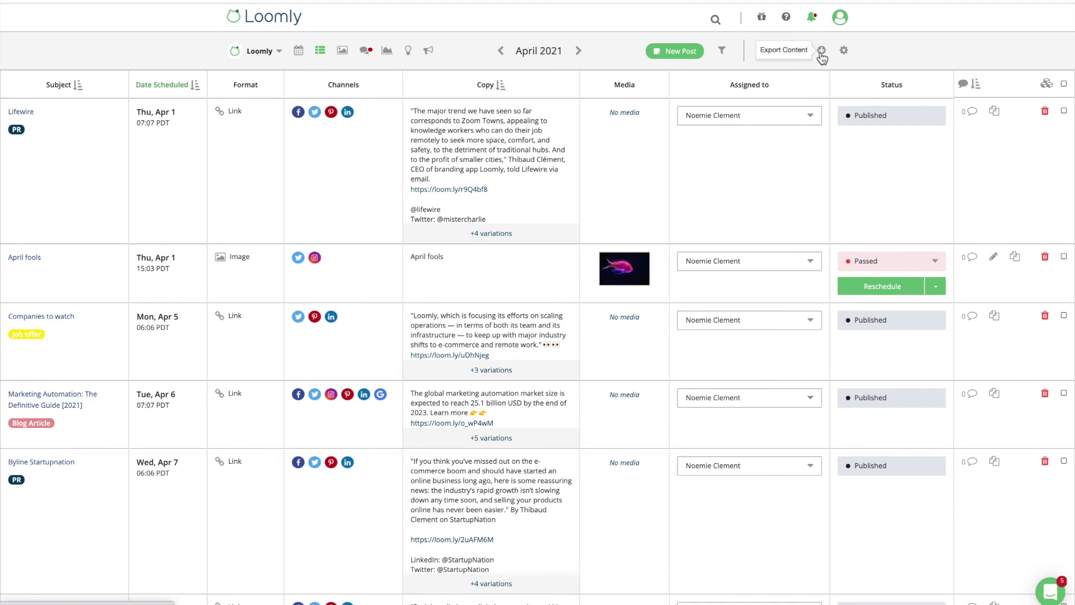
Export the April 1–30, 2021 posts as a PDF.
left_click(822, 50)
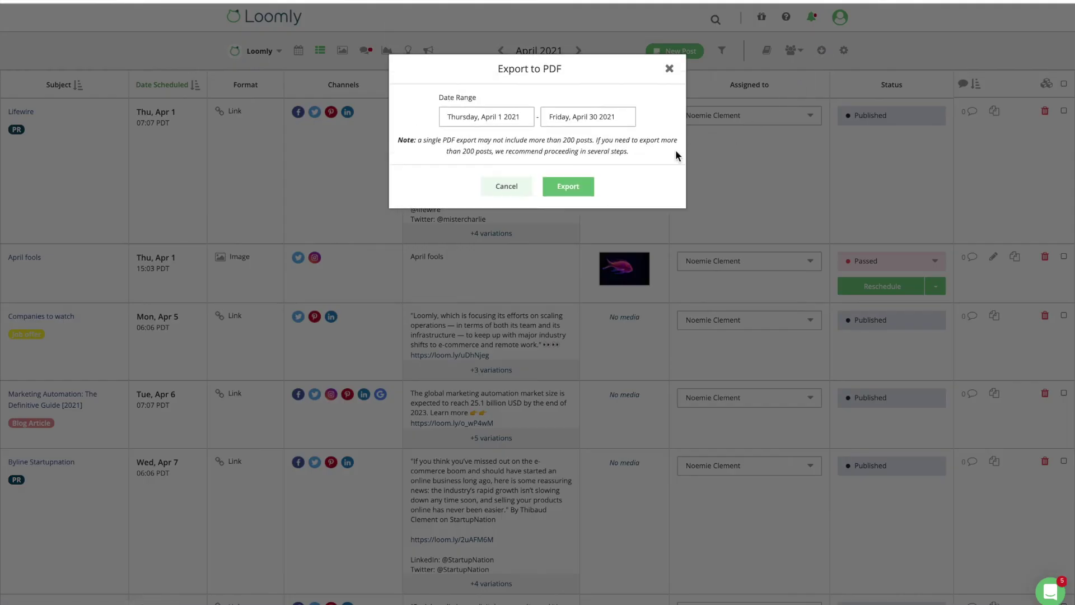
left_click(585, 187)
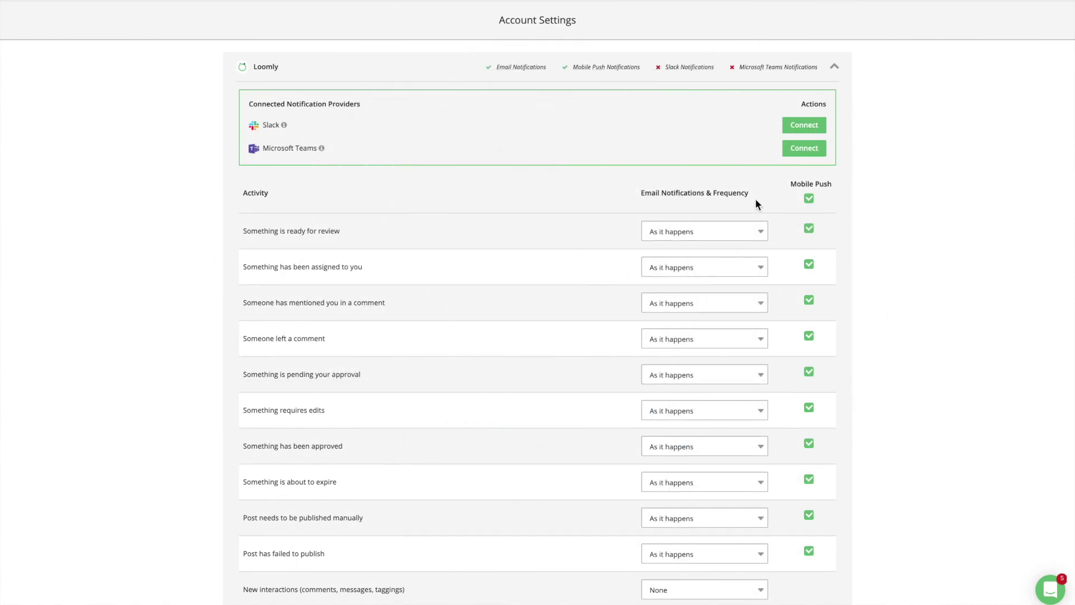
Review the review-alert frequency and Mobile Push options, leaving them unchanged, then collapse the Loomly calendar section.
left_click(761, 230)
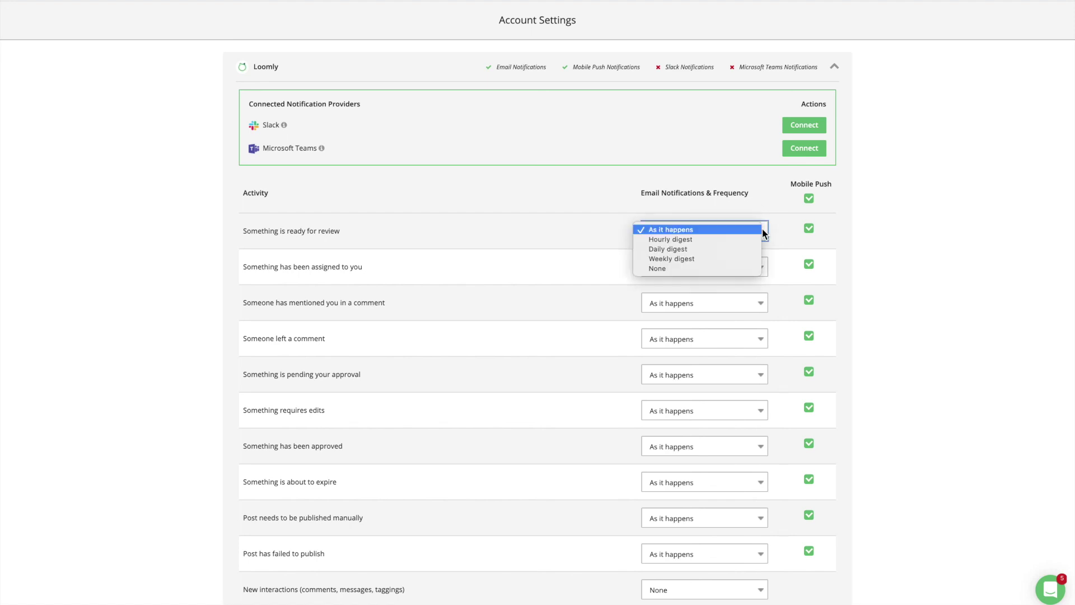
left_click(761, 229)
left_click(810, 229)
left_click(810, 230)
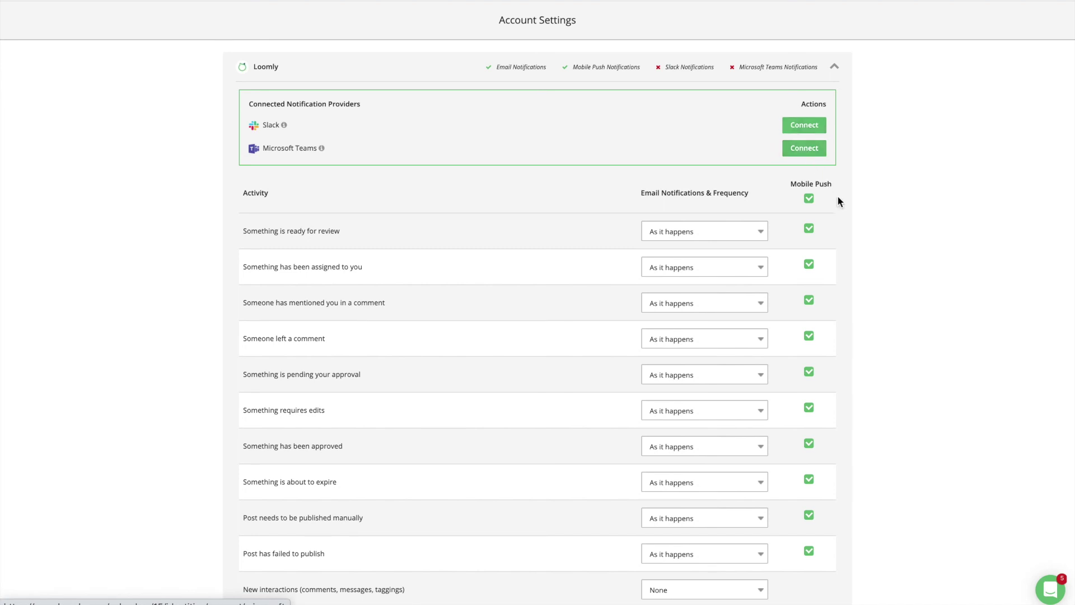
left_click(834, 66)
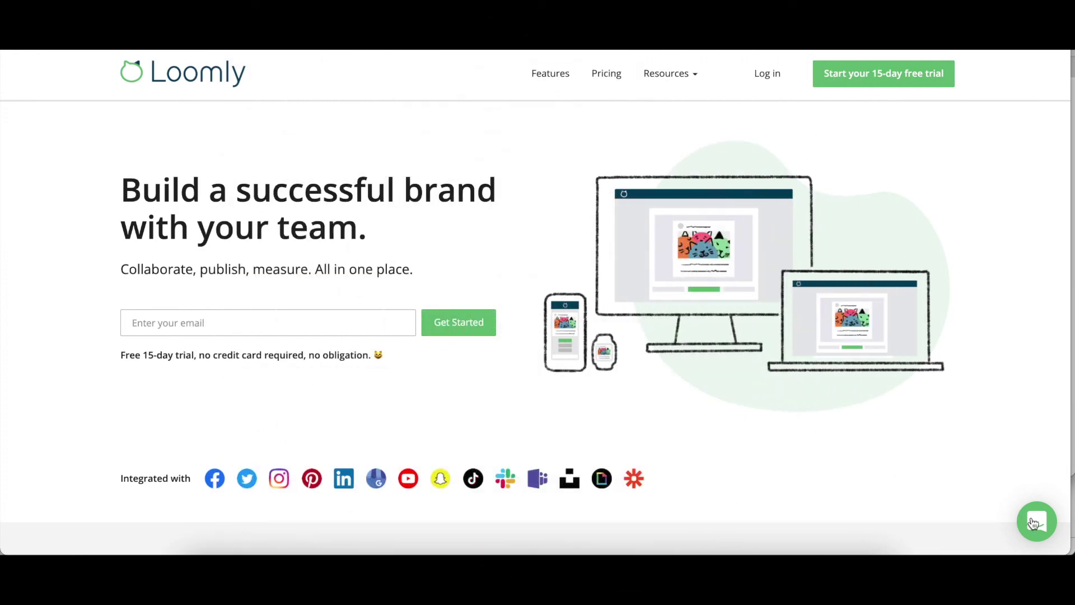
Start a new support chat message and draft 'Hi'.
left_click(1034, 523)
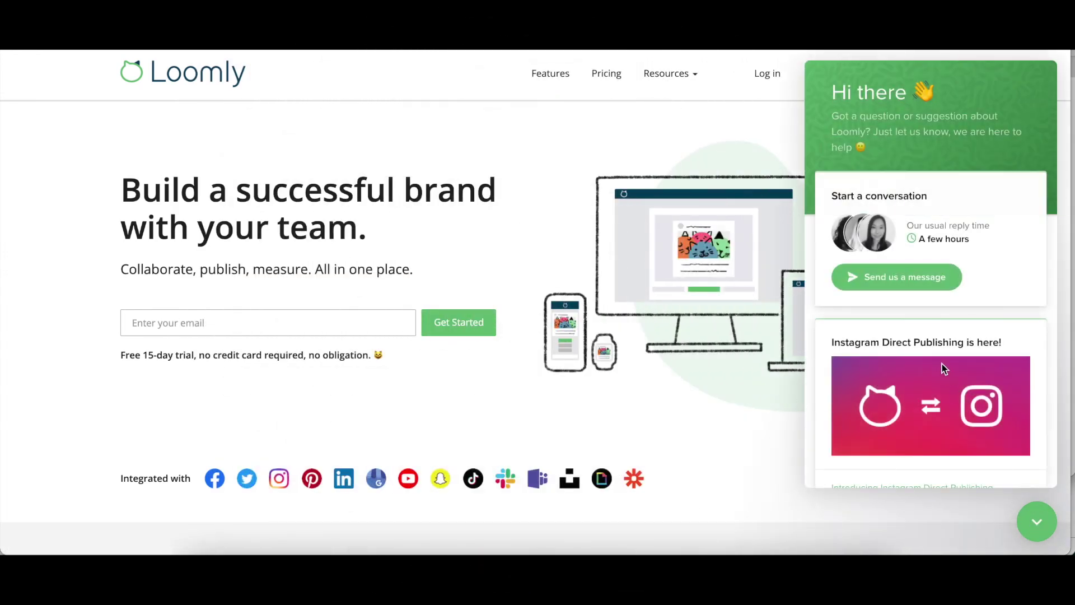
left_click(916, 280)
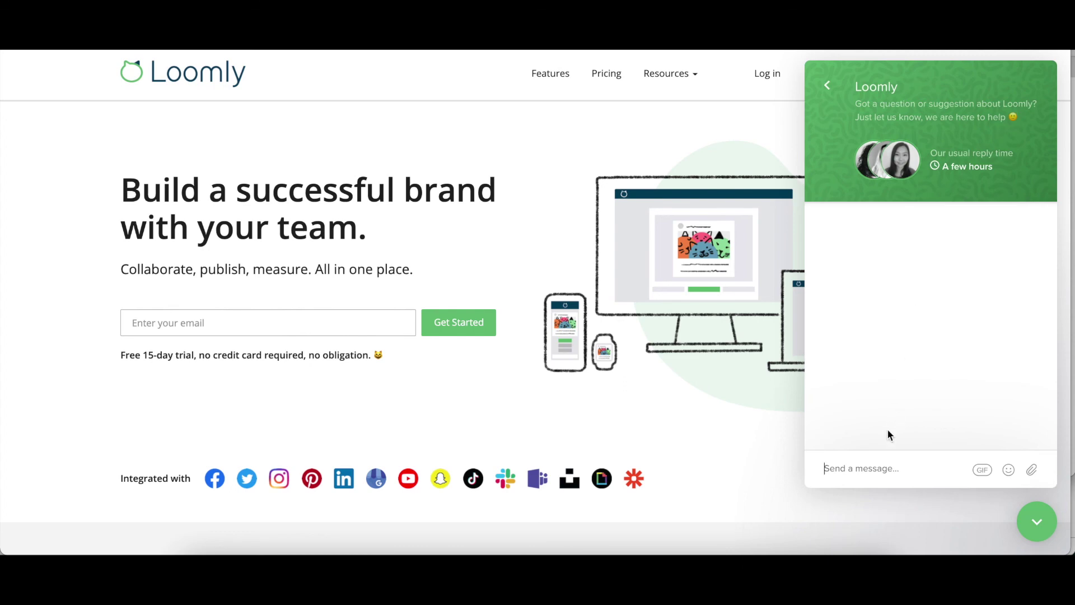
type("Hi")
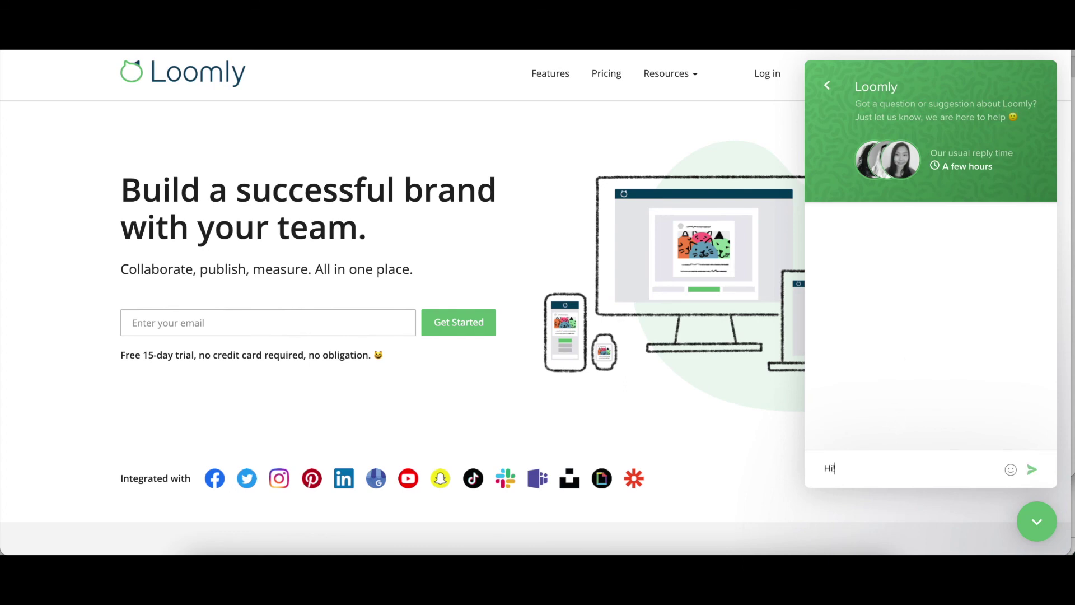